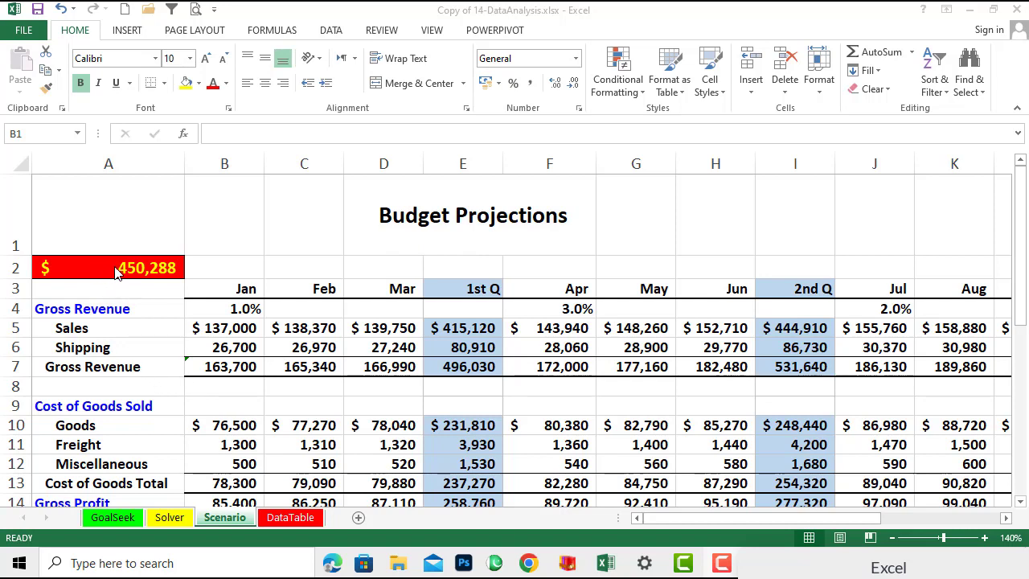
Examine the Sales and Shipping cells for January to March to see which hold fixed inputs and which hold growth formulas.
{"action": "left_click", "coordinate": [211, 331]}
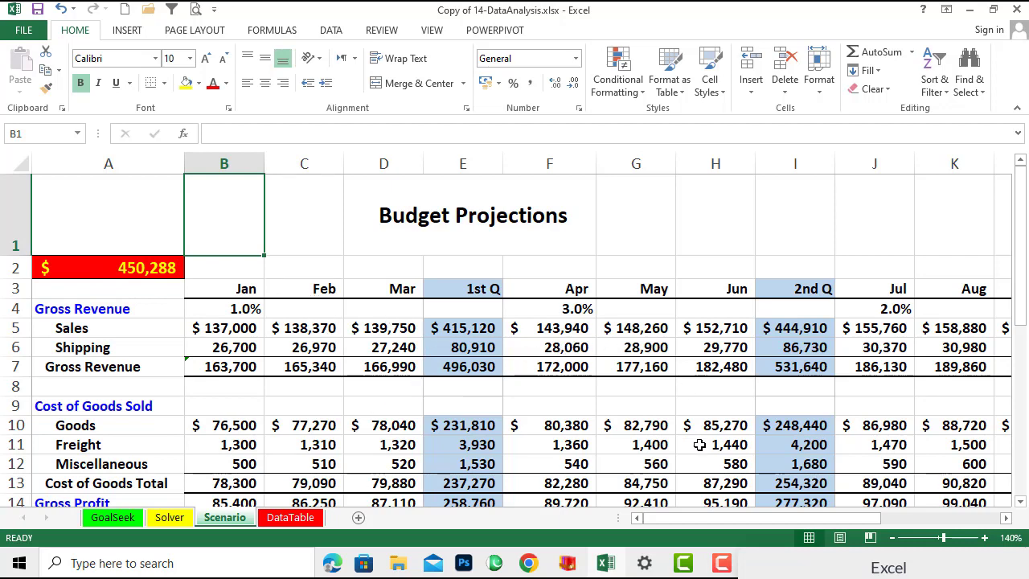
{"action": "left_click", "coordinate": [243, 332]}
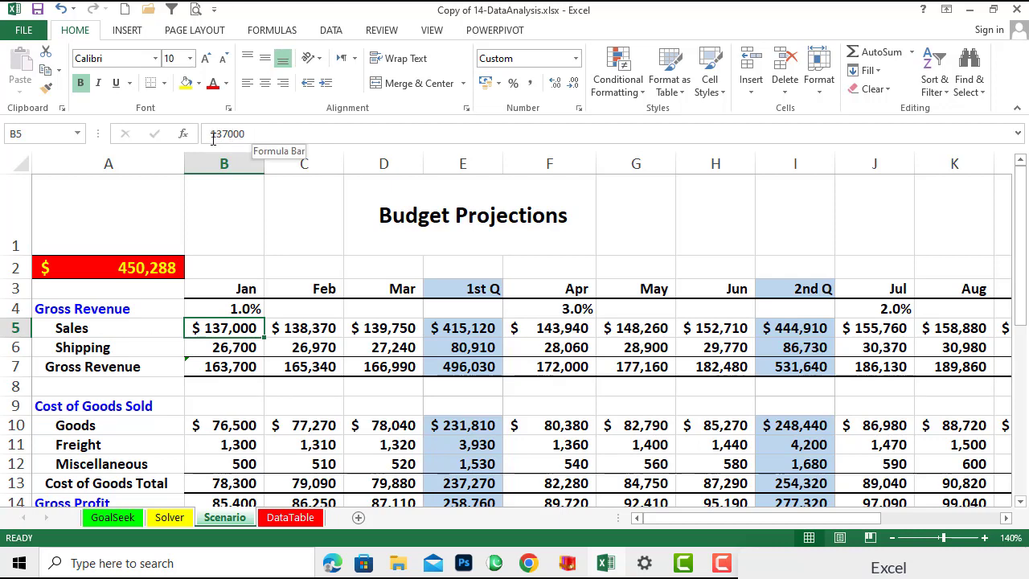
{"action": "left_click", "coordinate": [317, 333]}
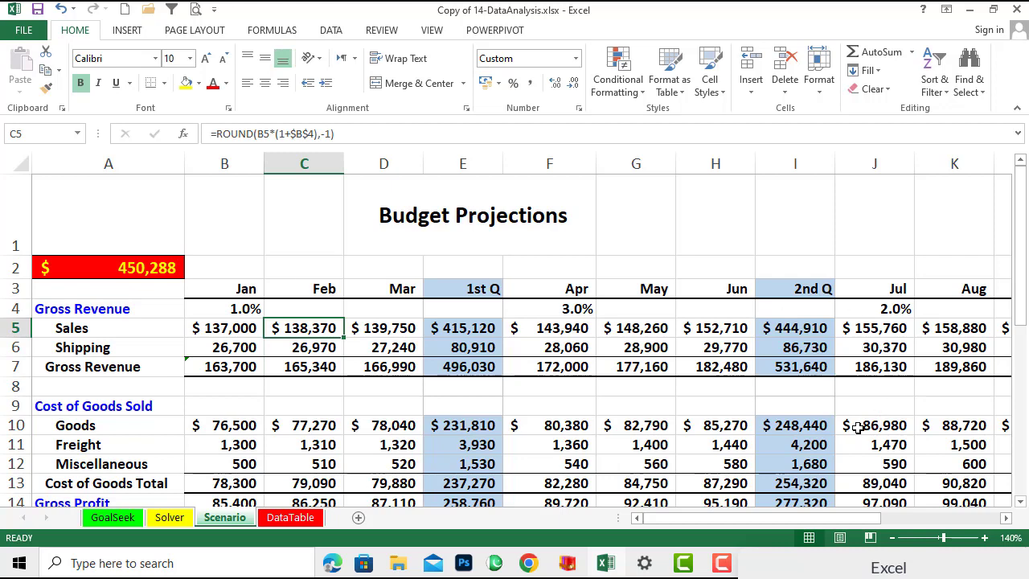
{"action": "left_click", "coordinate": [246, 335]}
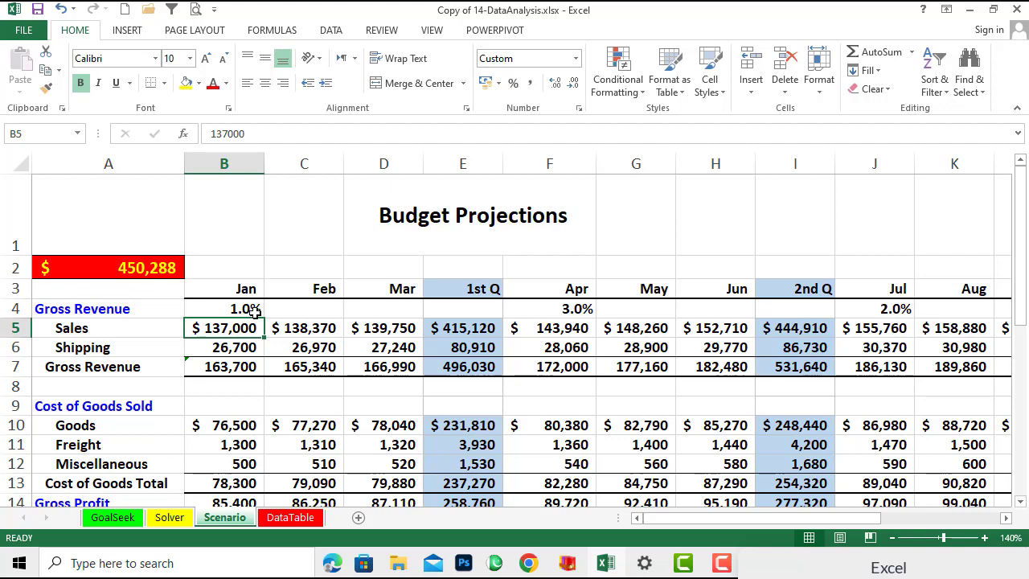
{"action": "double_click", "coordinate": [302, 334]}
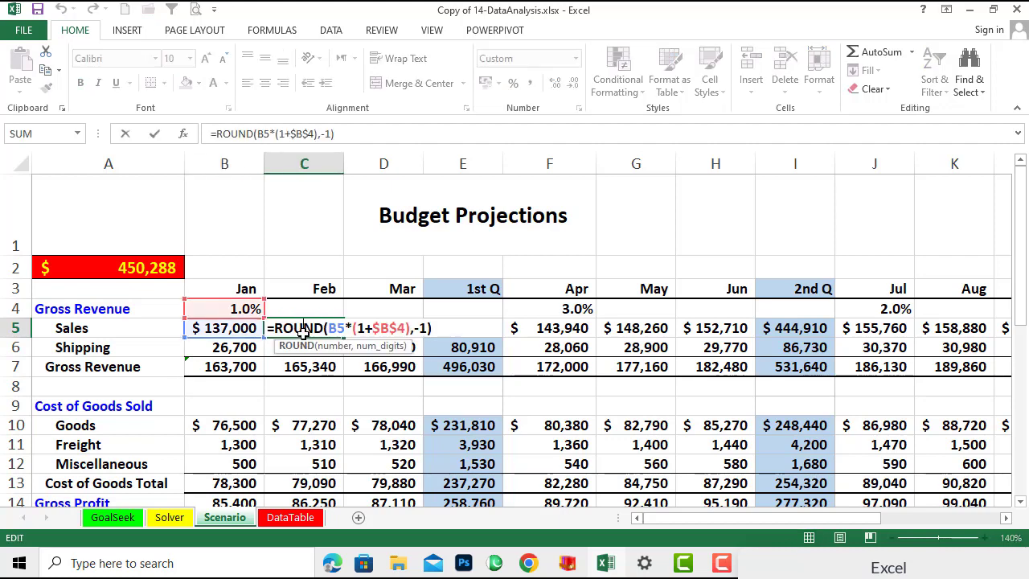
{"action": "left_click", "coordinate": [378, 329]}
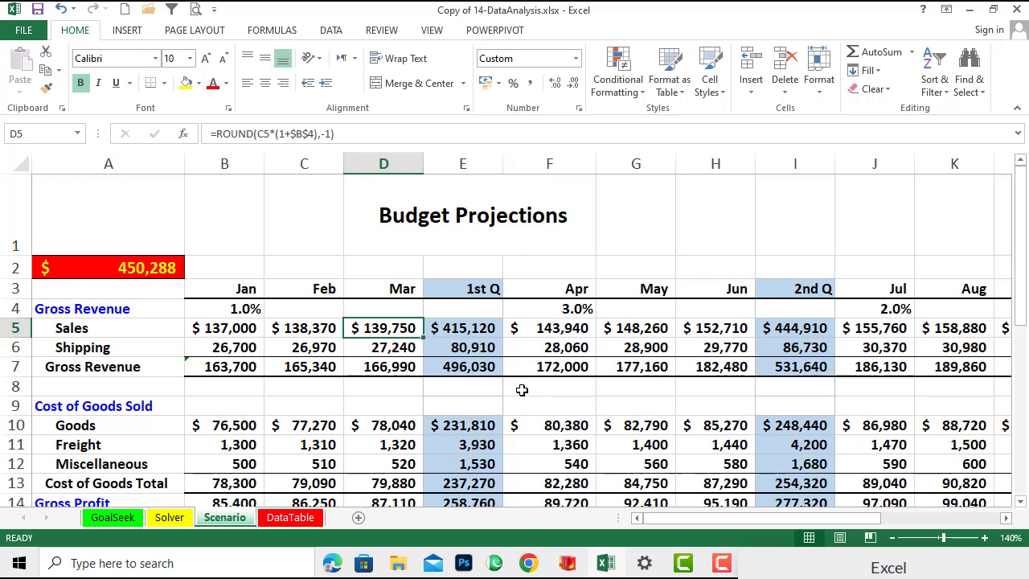
{"action": "left_click", "coordinate": [233, 351]}
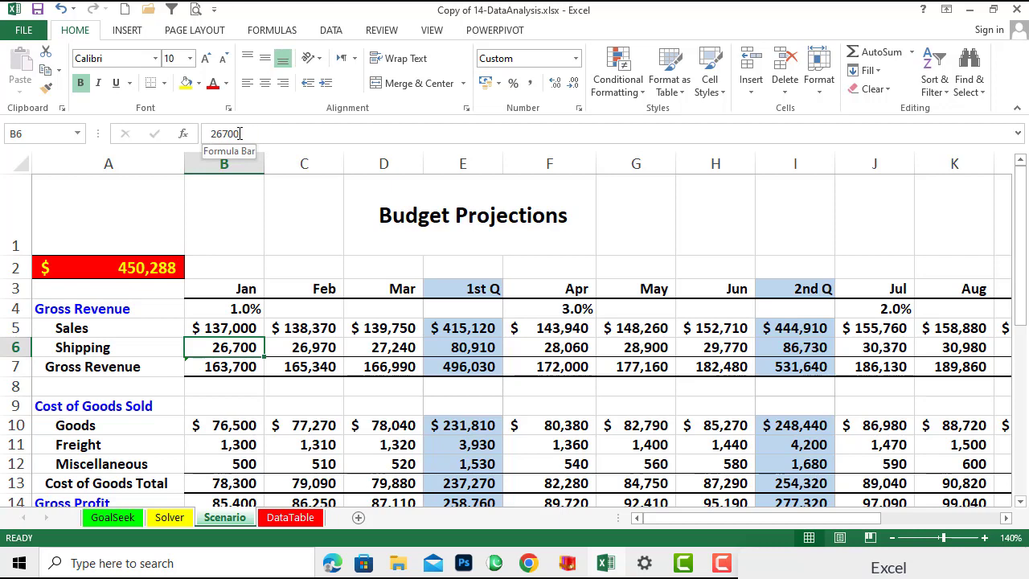
{"action": "left_click", "coordinate": [316, 355]}
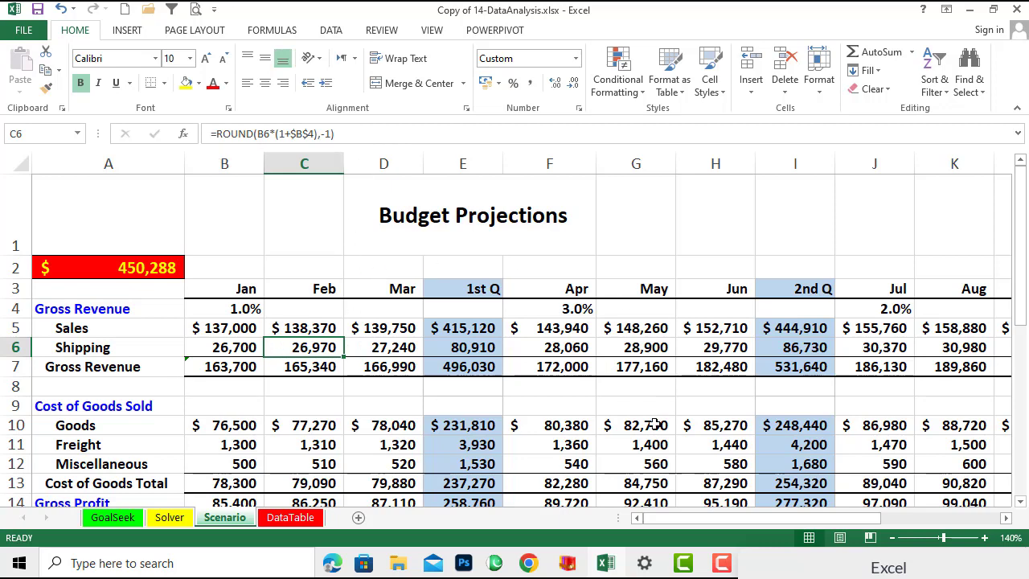
{"action": "left_click", "coordinate": [384, 353]}
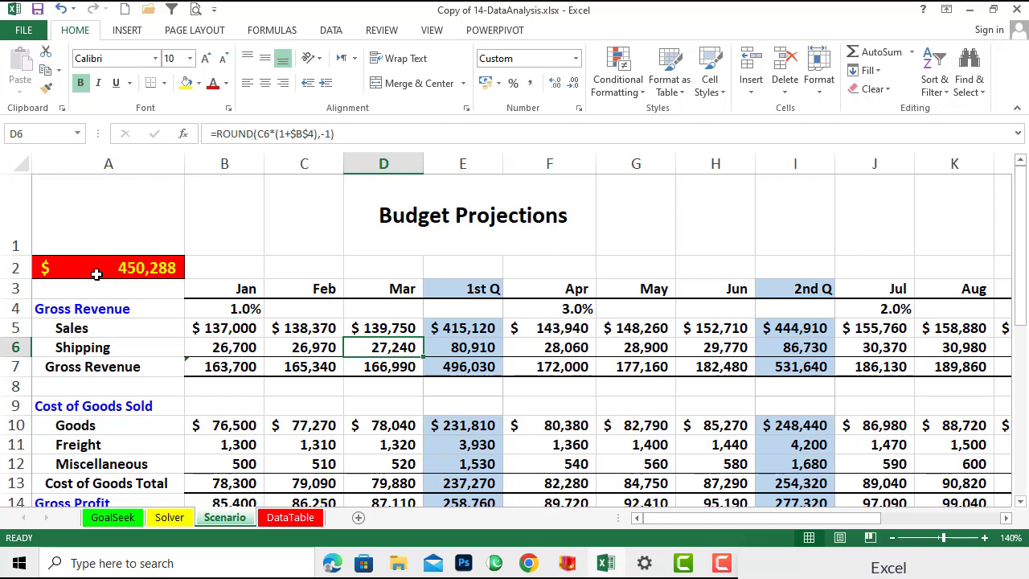
{"action": "left_click", "coordinate": [223, 352]}
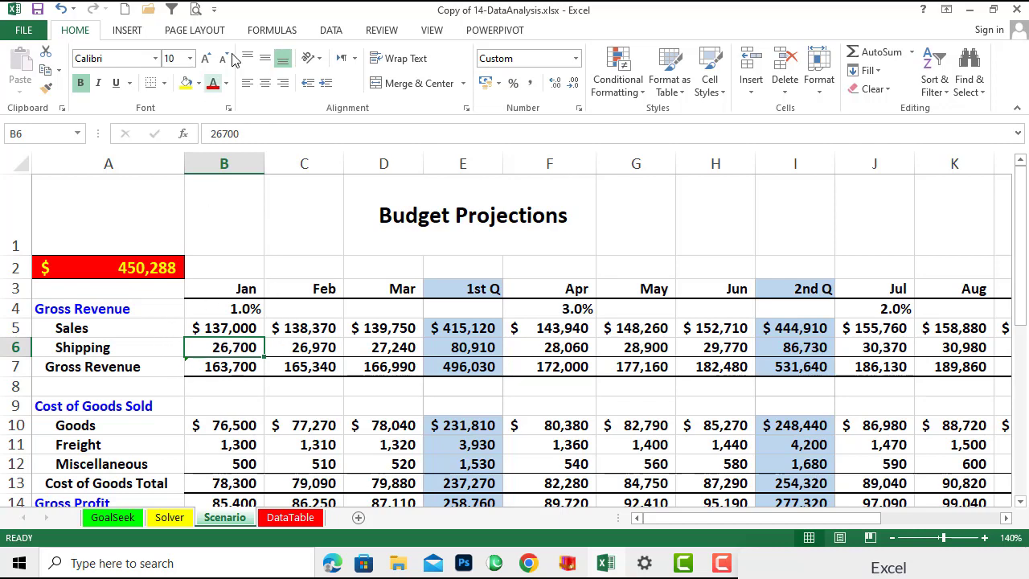
Open the What-If Scenario Manager and add a scenario named "normal".
{"action": "left_click", "coordinate": [331, 30]}
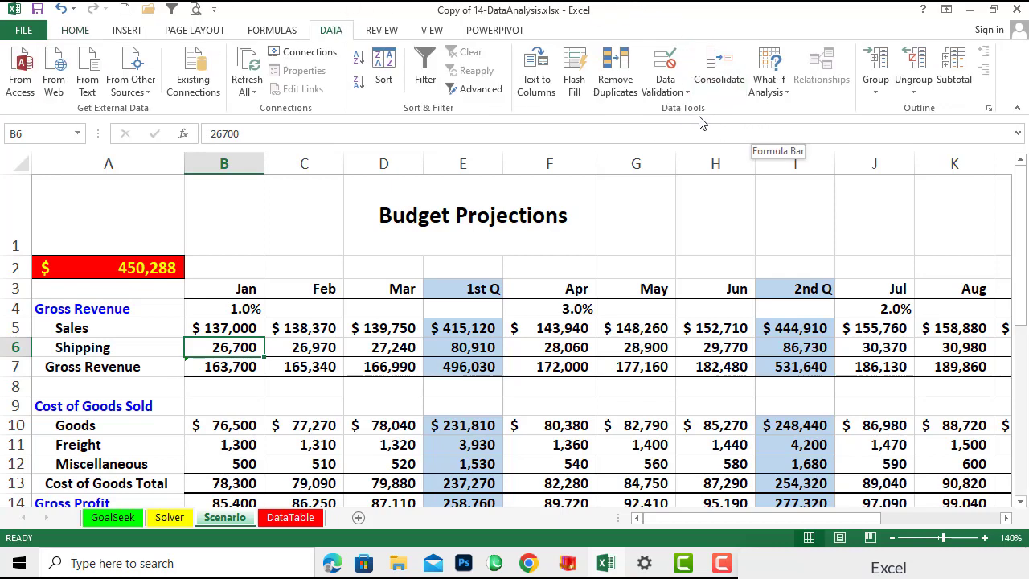
{"action": "left_click", "coordinate": [784, 94]}
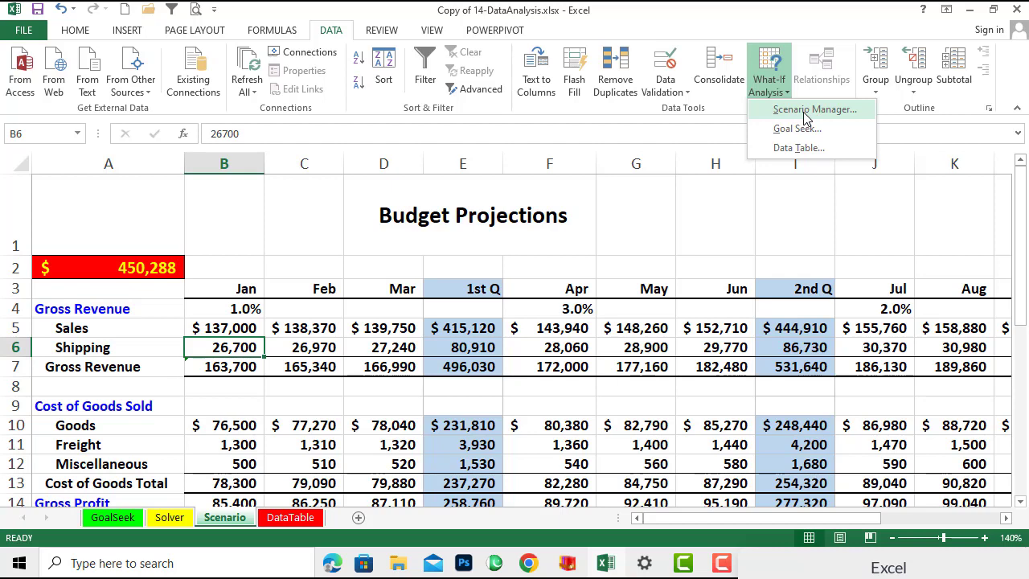
{"action": "left_click", "coordinate": [806, 117]}
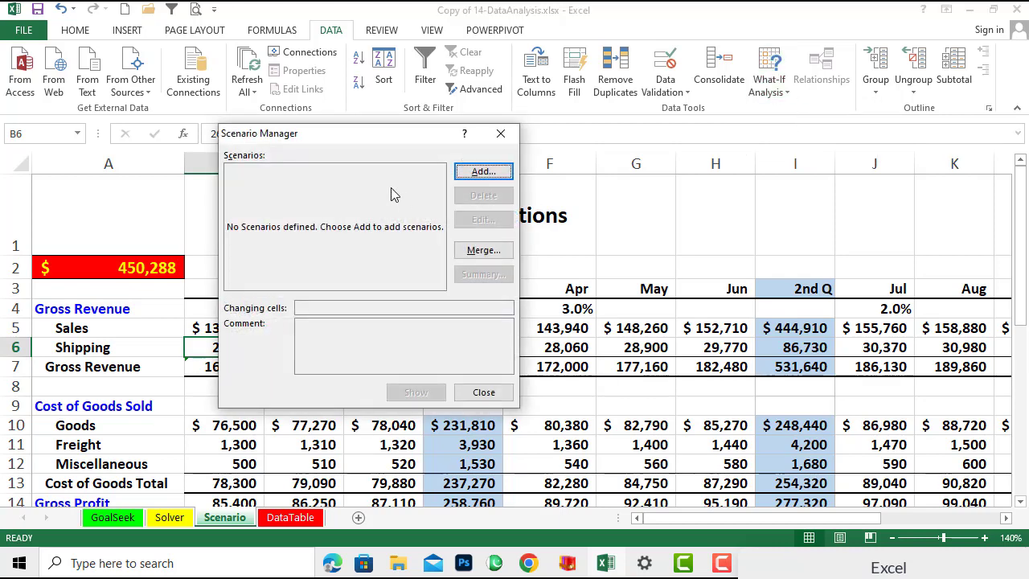
{"action": "left_click_drag", "start_coordinate": [383, 141], "coordinate": [651, 166]}
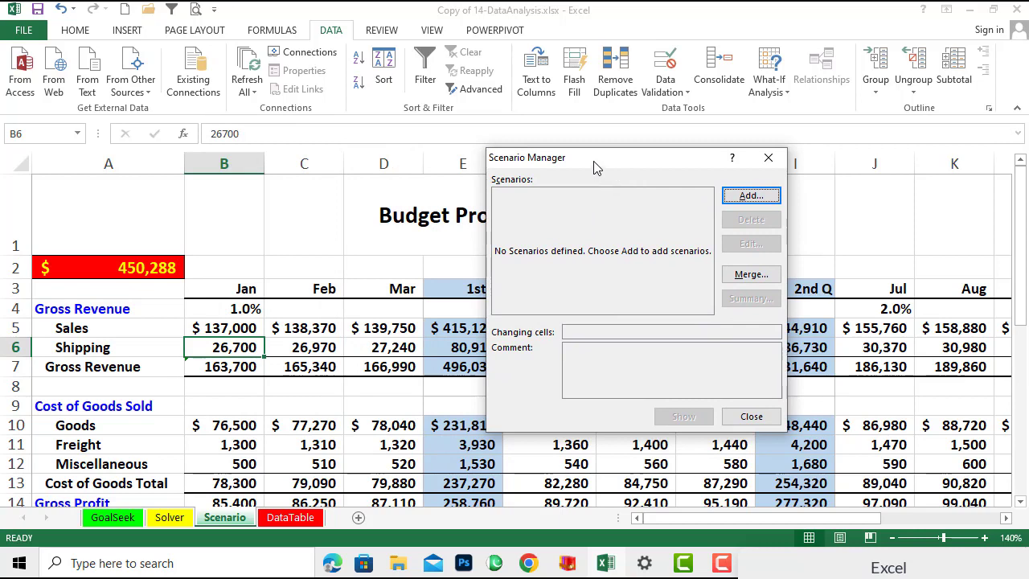
{"action": "left_click_drag", "start_coordinate": [598, 161], "coordinate": [646, 164]}
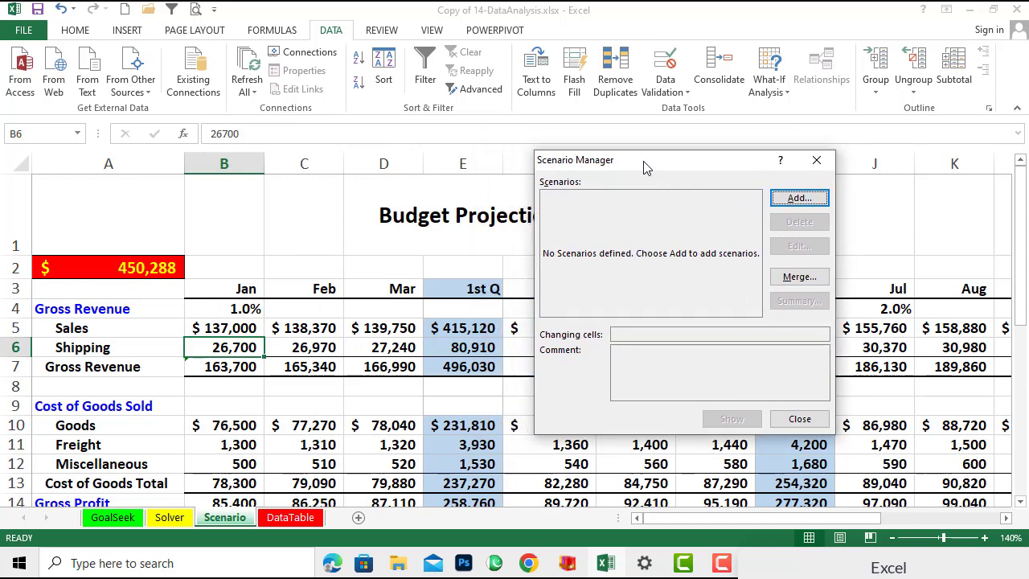
{"action": "left_click", "coordinate": [808, 198]}
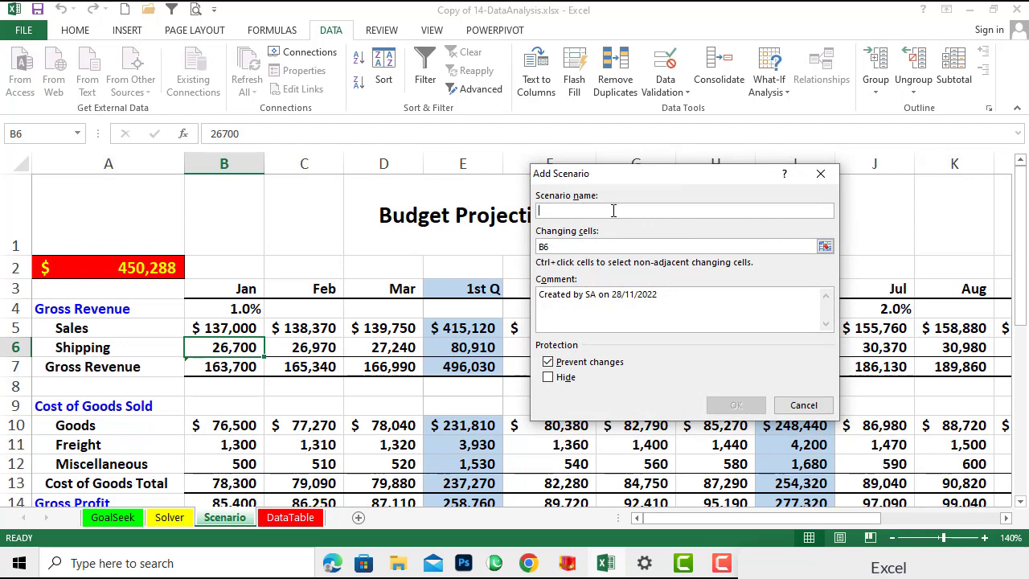
{"action": "type", "text": "normal"}
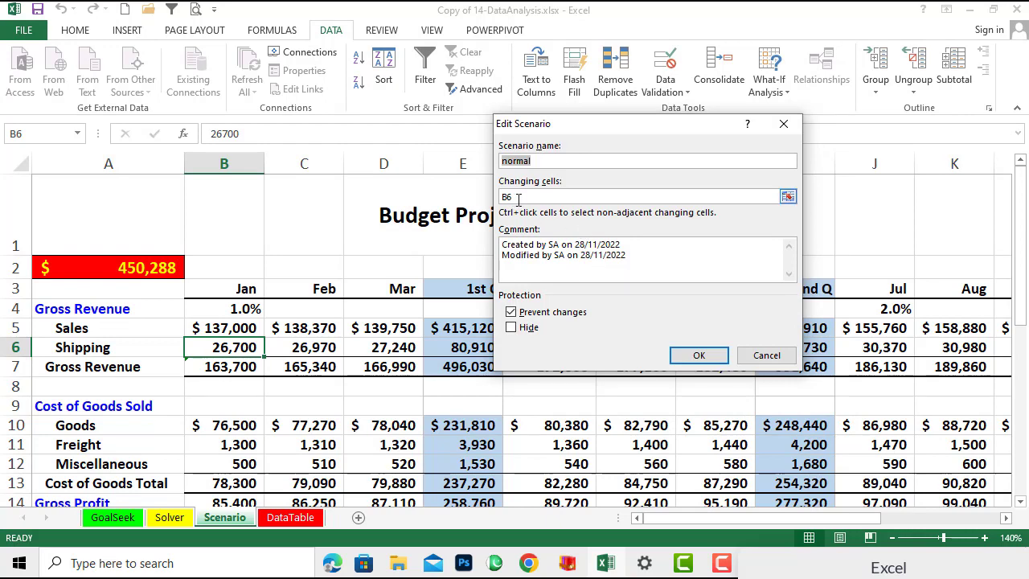
Set the normal scenario's changing cells to January Sales and Shipping (B5:B6) plus January Goods (B10).
{"action": "left_click", "coordinate": [519, 199]}
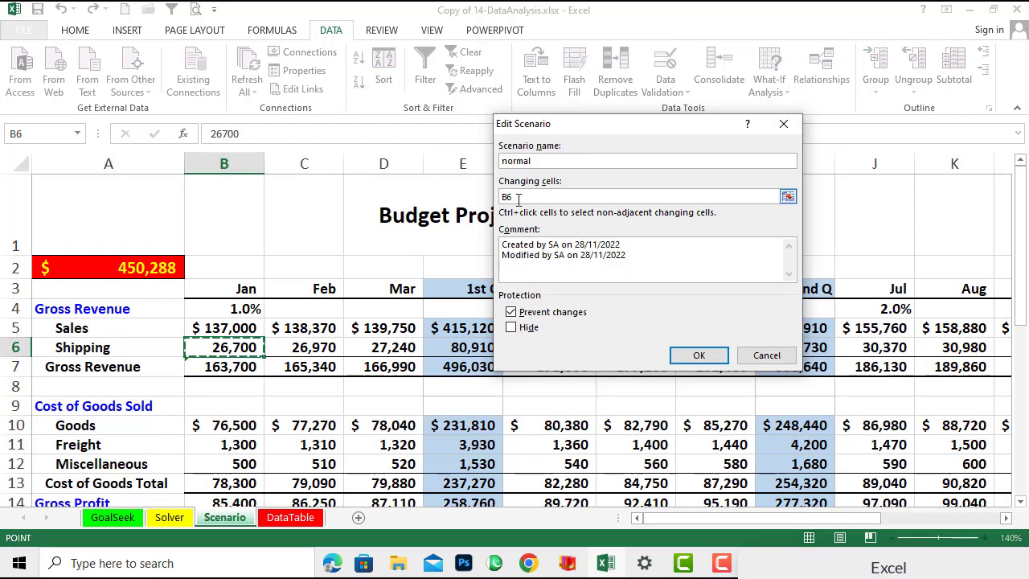
{"action": "double_click", "coordinate": [519, 199]}
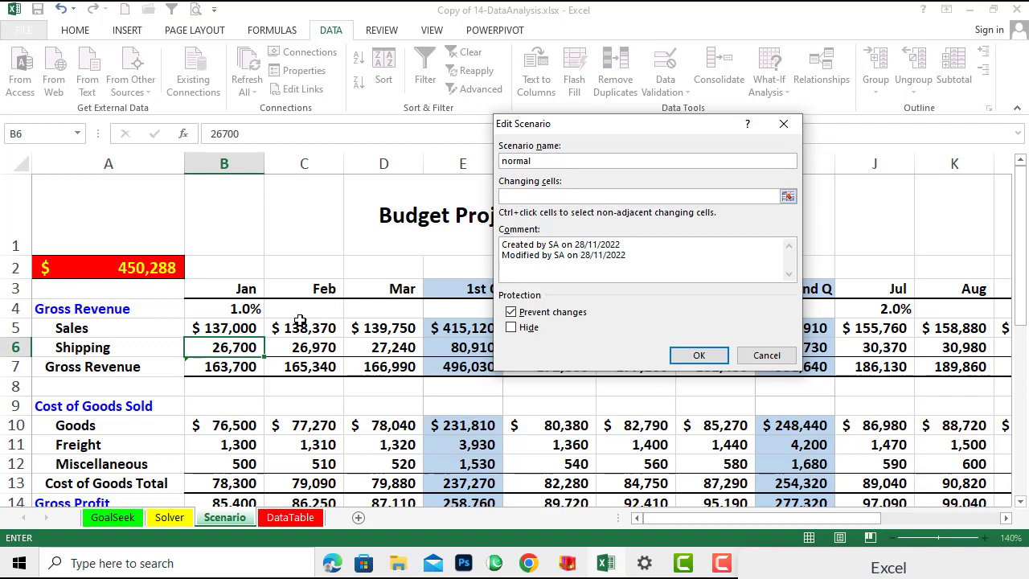
{"action": "left_click", "coordinate": [219, 330]}
{"action": "left_click_drag", "start_coordinate": [219, 330], "coordinate": [223, 344]}
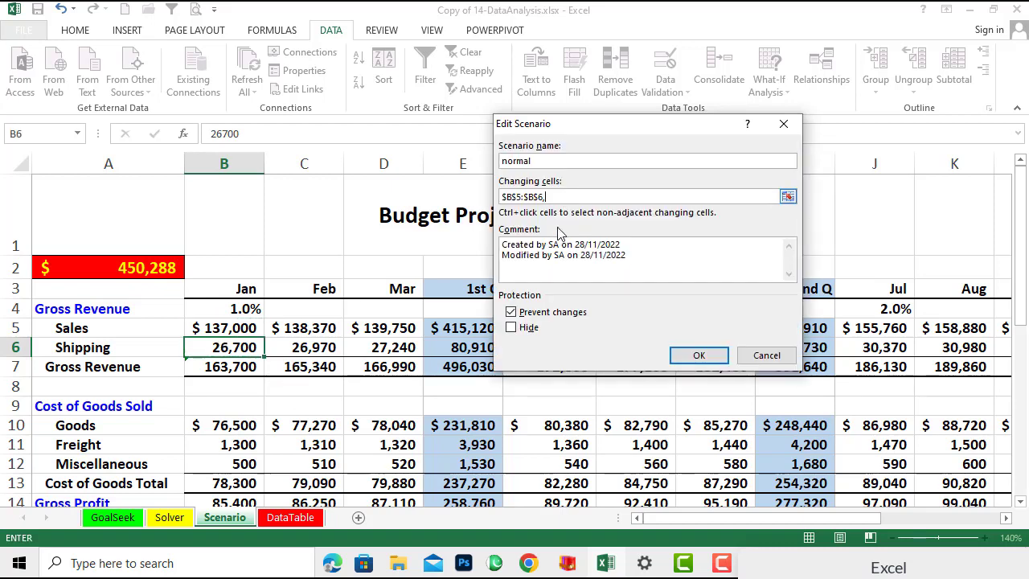
{"action": "left_click", "coordinate": [230, 423]}
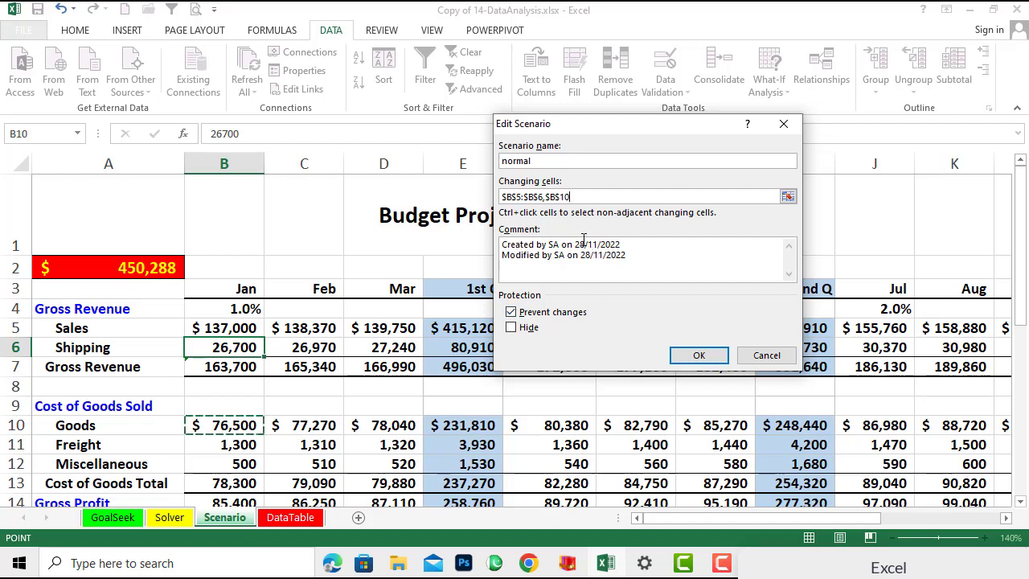
{"action": "left_click", "coordinate": [698, 355]}
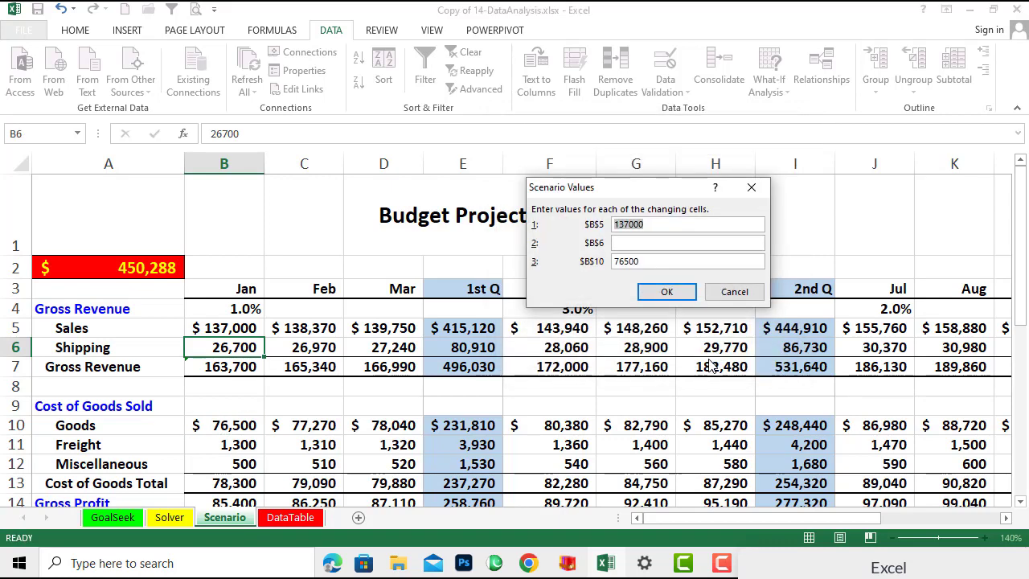
Fill in the normal scenario's empty B6 value with the January Shipping figure, 26,700, keeping the other two values.
{"action": "left_click", "coordinate": [648, 243]}
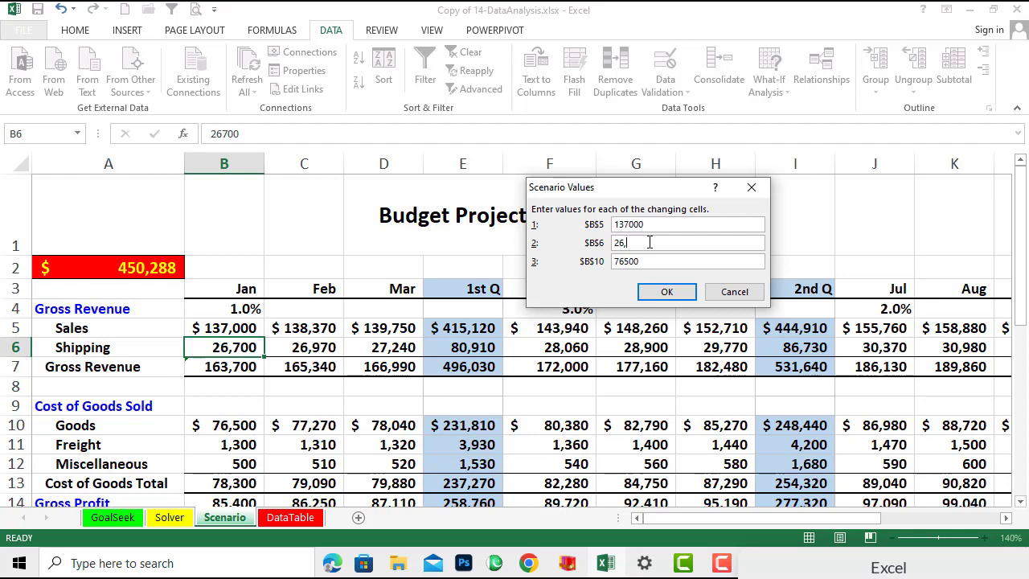
{"action": "type", "text": "00"}
{"action": "left_click", "coordinate": [668, 293]}
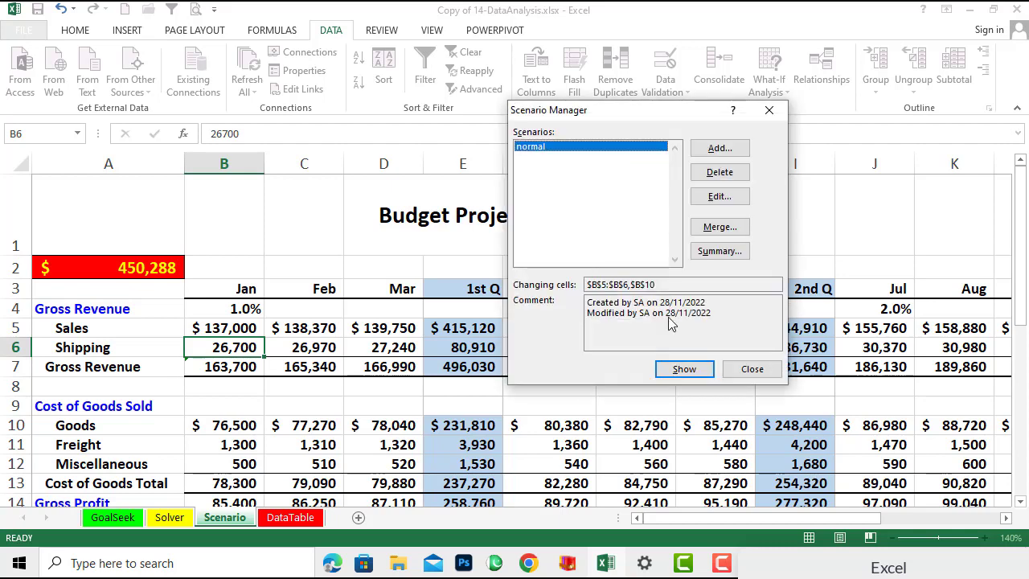
Add a second scenario named "highest" with the same changing cells, B5:B6 and B10.
{"action": "left_click", "coordinate": [720, 153]}
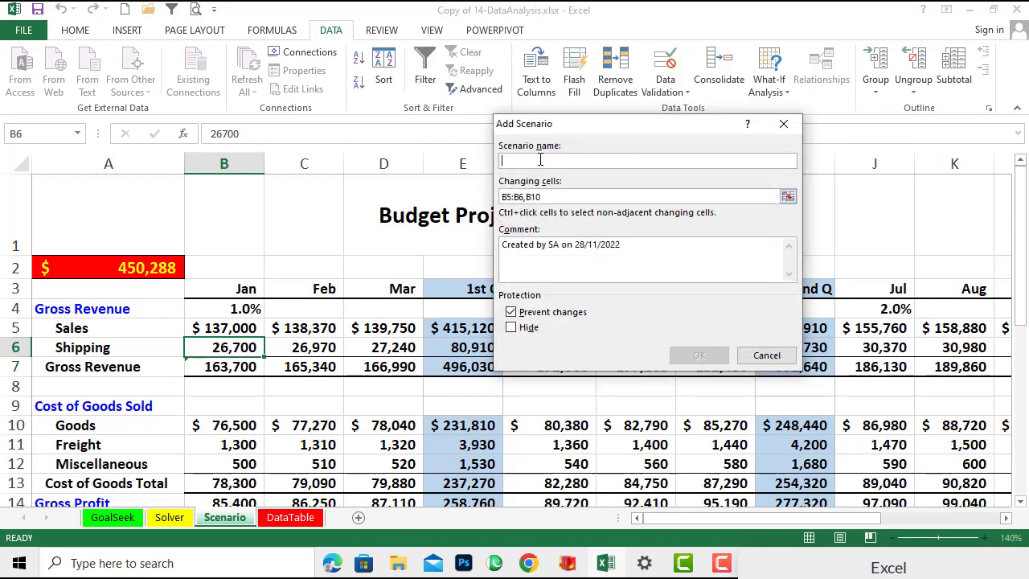
{"action": "type", "text": "hi"}
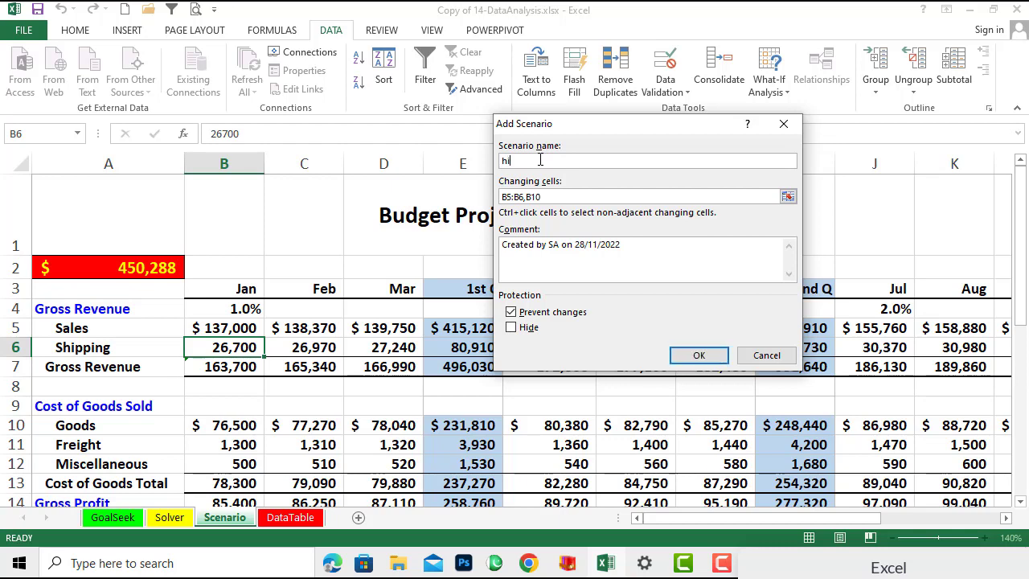
{"action": "type", "text": "ghest"}
{"action": "left_click", "coordinate": [699, 357]}
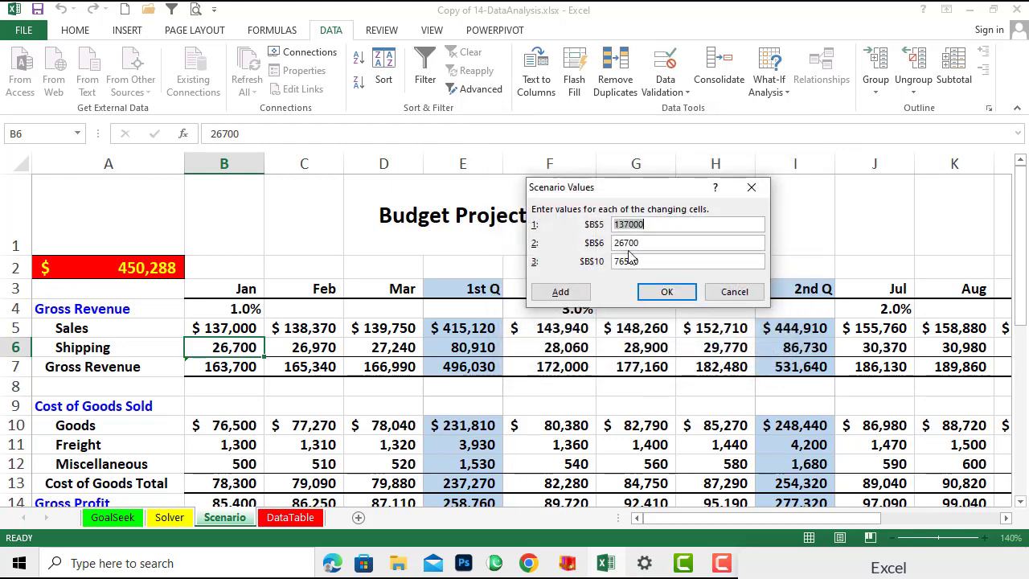
Set the highest scenario's values to 147000 for B5 and 27700 for B6, and raise its B10 value.
{"action": "left_click", "coordinate": [627, 225]}
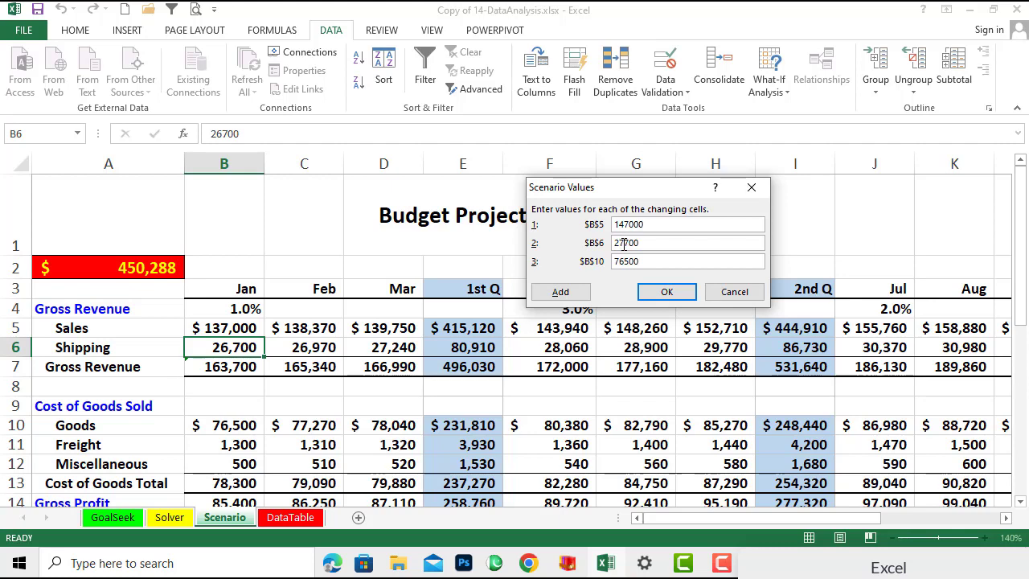
{"action": "left_click", "coordinate": [626, 261]}
{"action": "key", "text": "BackSpace"}
{"action": "type", "text": "8"}
{"action": "left_click", "coordinate": [669, 294]}
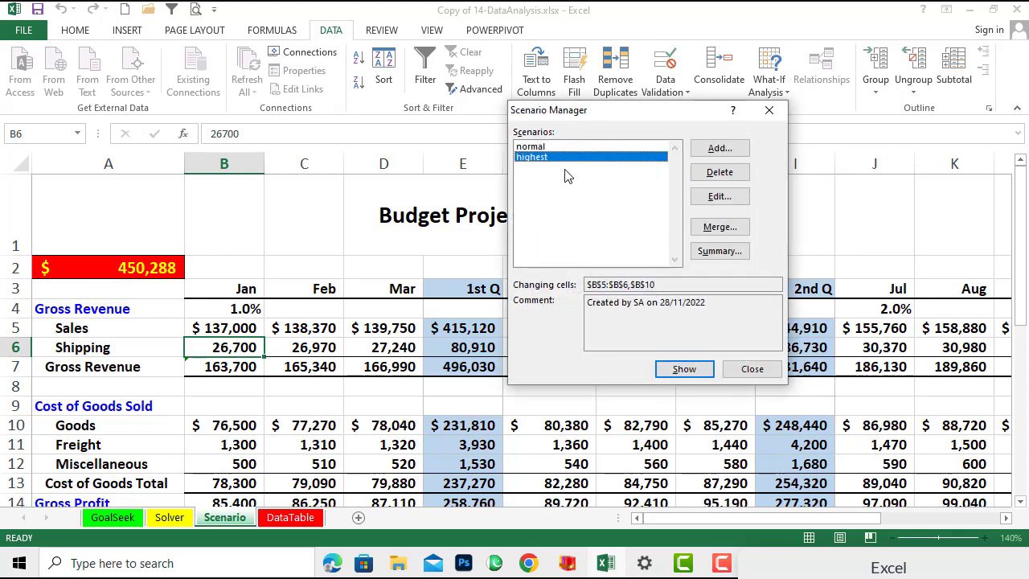
Add a third scenario named "lowest" with the same changing cells, B5:B6 and B10.
{"action": "left_click", "coordinate": [724, 149]}
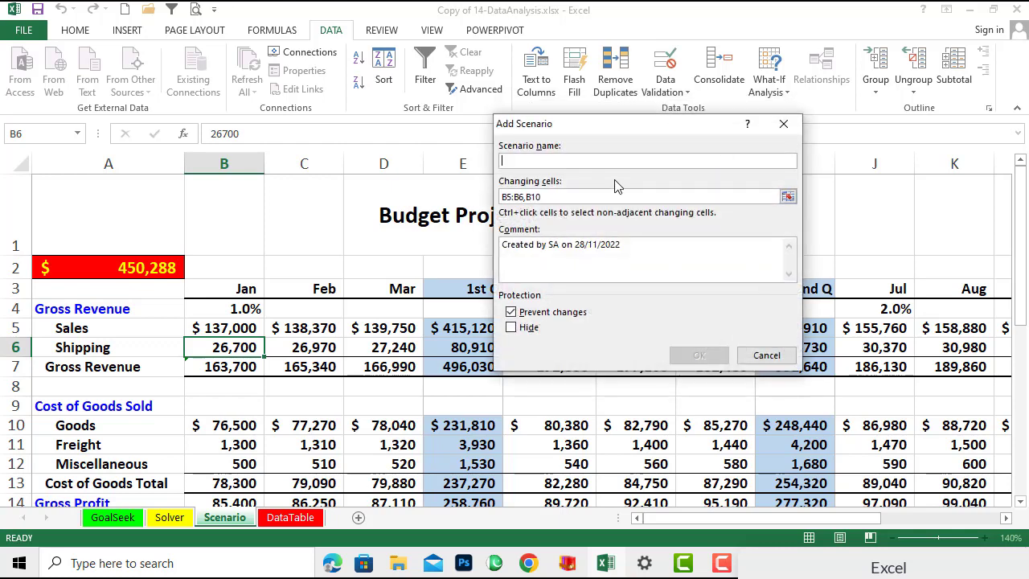
{"action": "type", "text": "lowest"}
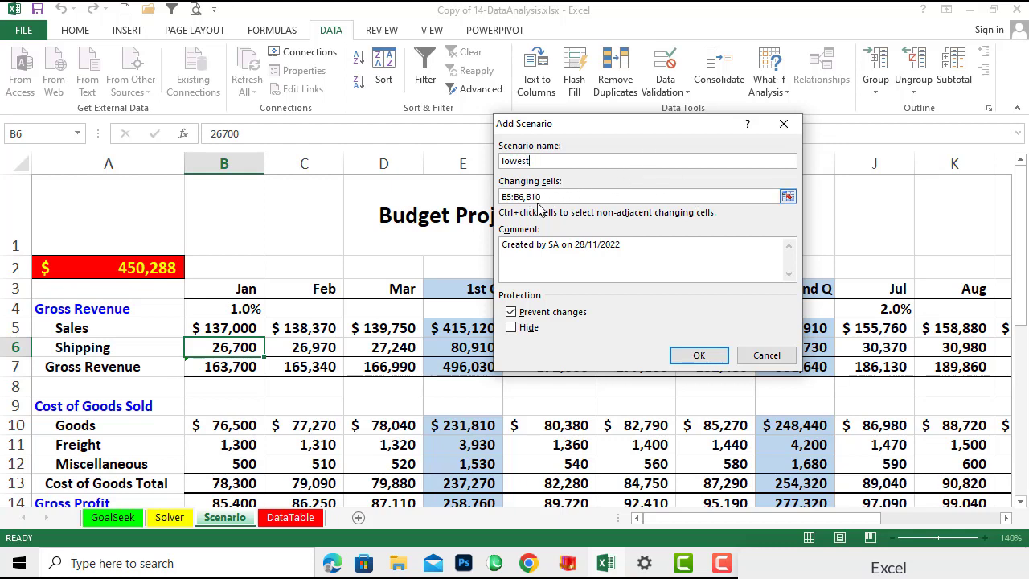
{"action": "left_click", "coordinate": [697, 355]}
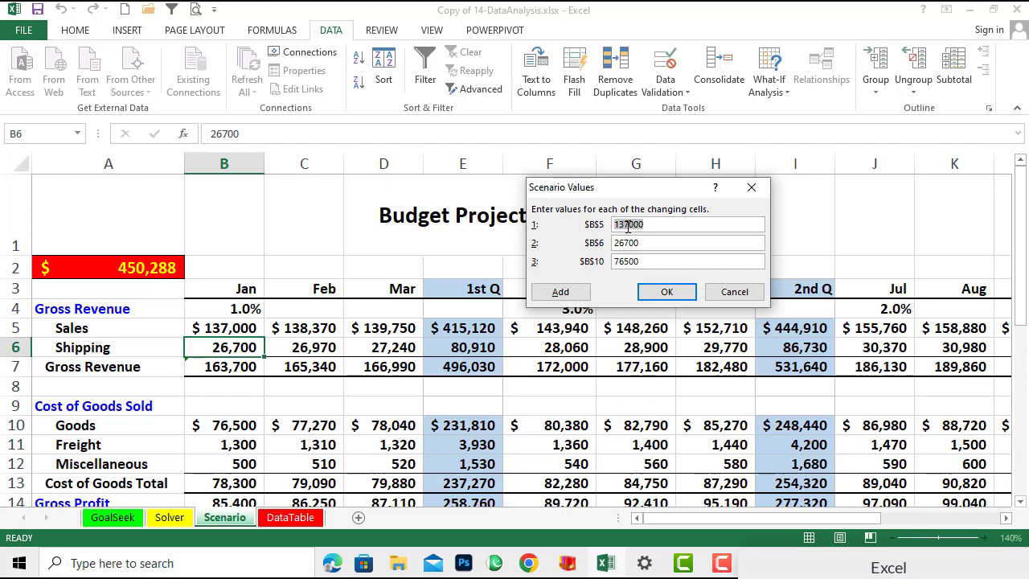
Set the lowest scenario's B5 value to 130000 and lower its B6 and B10 values.
{"action": "left_click", "coordinate": [623, 226]}
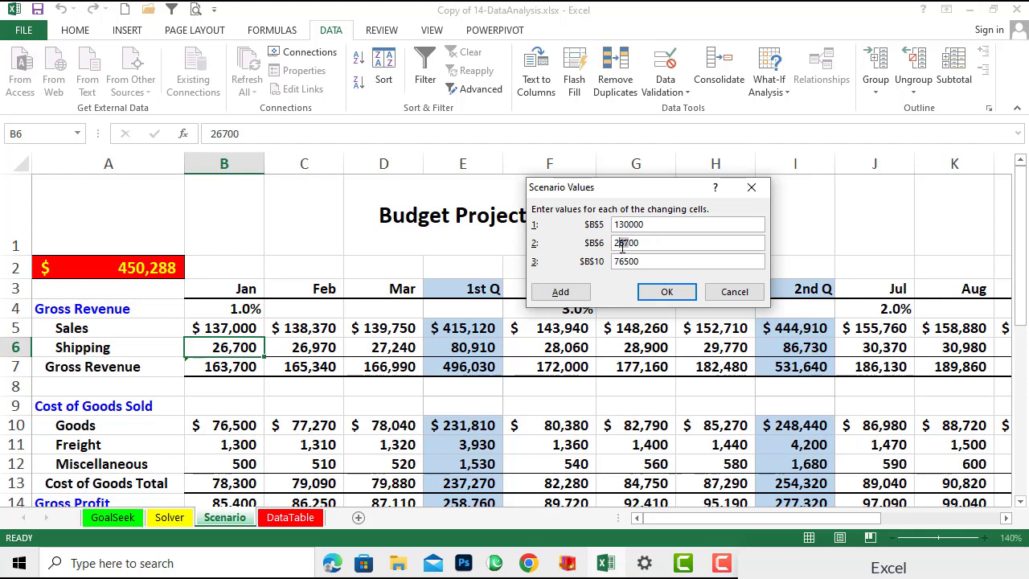
{"action": "type", "text": "00"}
{"action": "left_click_drag", "start_coordinate": [630, 262], "coordinate": [625, 261]}
{"action": "type", "text": "0"}
{"action": "left_click", "coordinate": [667, 294]}
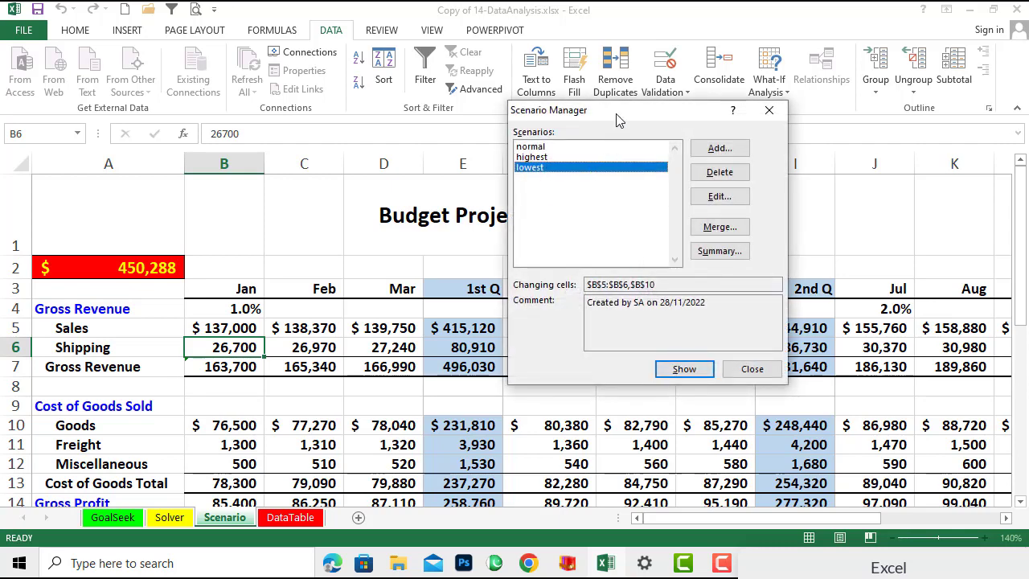
{"action": "left_click_drag", "start_coordinate": [611, 119], "coordinate": [597, 121]}
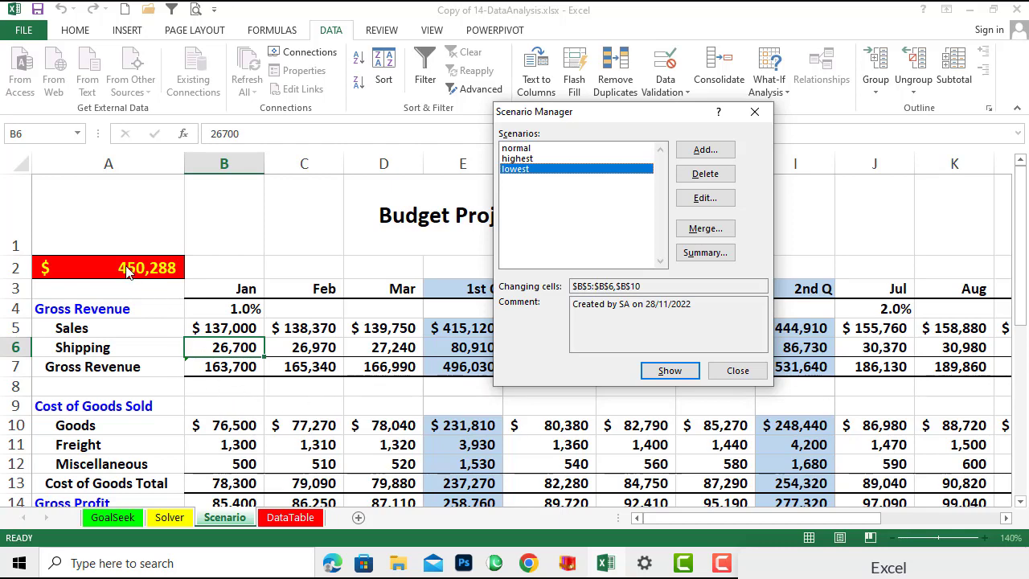
Show the highest, lowest and normal scenarios in turn to compare the result in A2, ending on normal, and close Scenario Manager.
{"action": "left_click", "coordinate": [521, 160]}
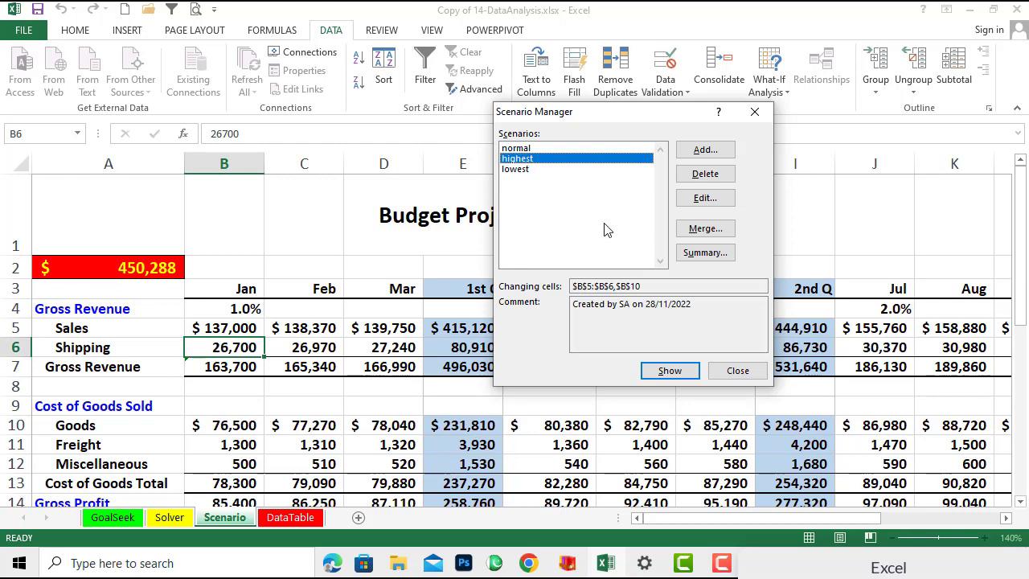
{"action": "left_click", "coordinate": [669, 371]}
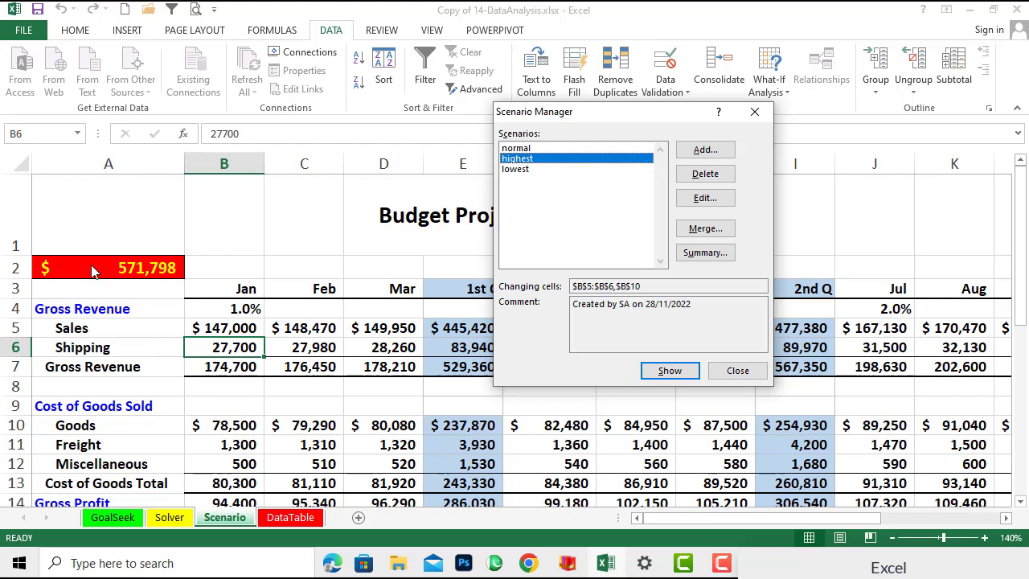
{"action": "left_click", "coordinate": [557, 170]}
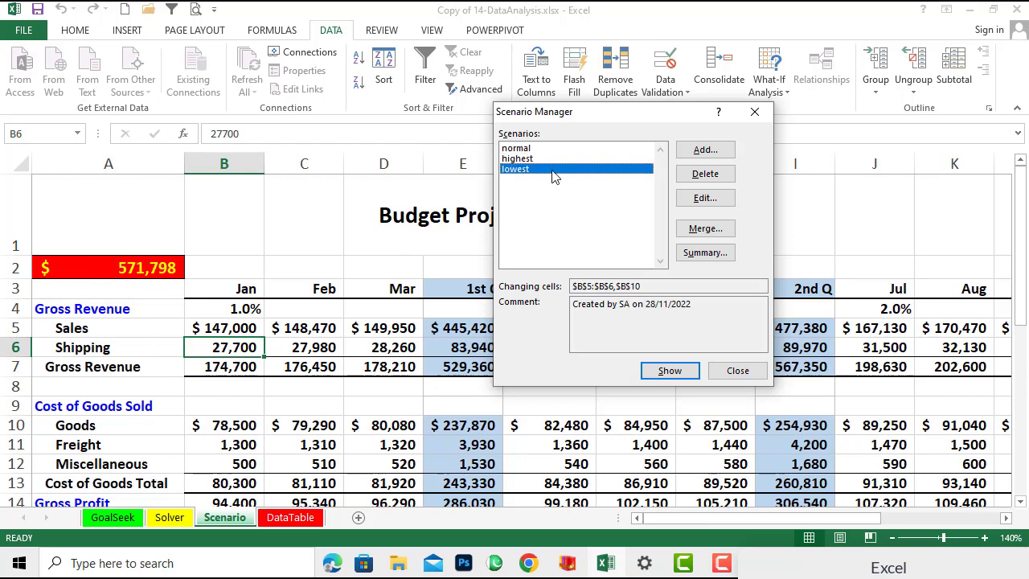
{"action": "left_click", "coordinate": [668, 372]}
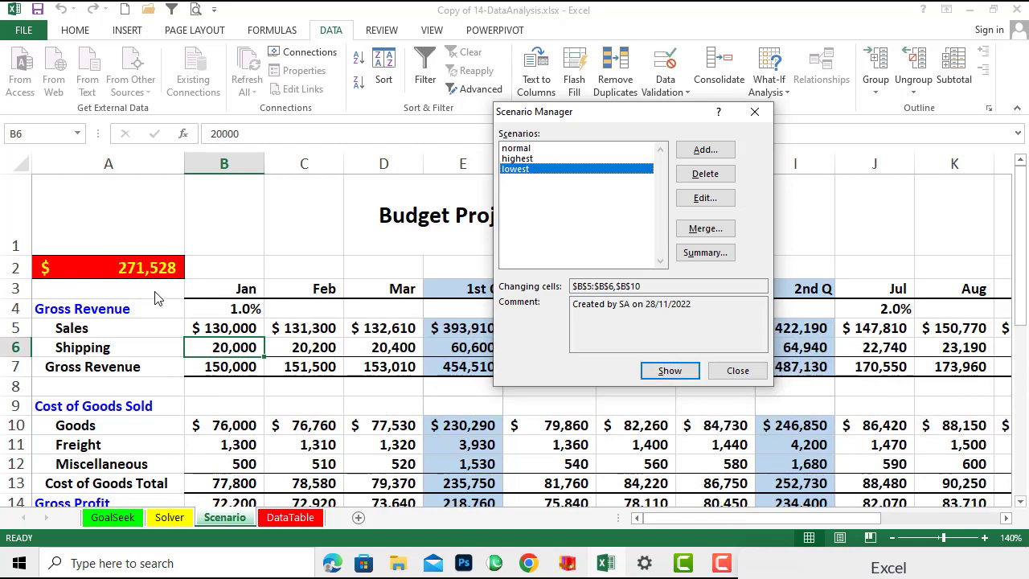
{"action": "left_click", "coordinate": [530, 150]}
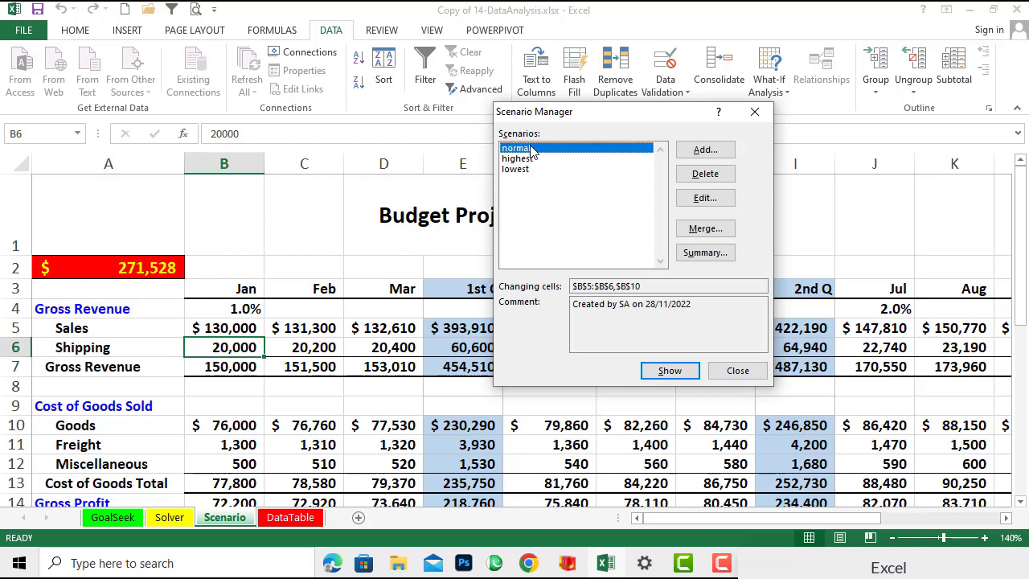
{"action": "left_click", "coordinate": [672, 374]}
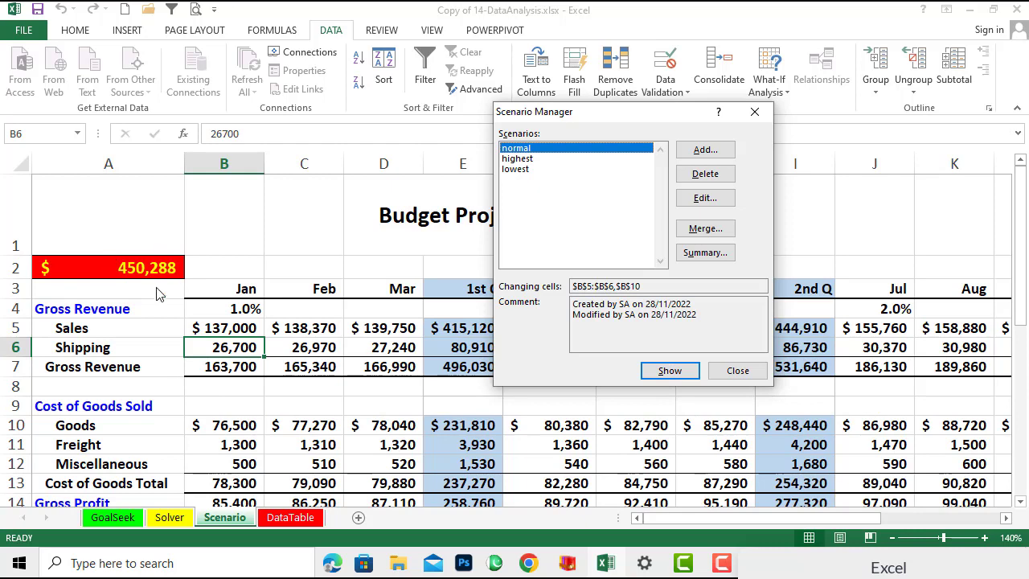
{"action": "left_click", "coordinate": [756, 377]}
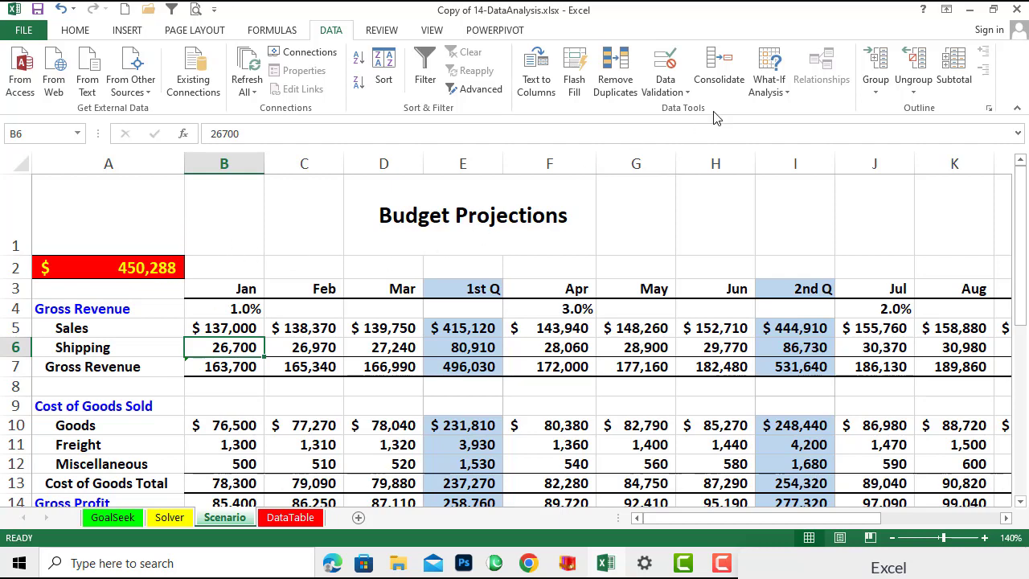
Reopen Scenario Manager, show the highest scenario and return the sheet to the normal scenario.
{"action": "left_click", "coordinate": [780, 99]}
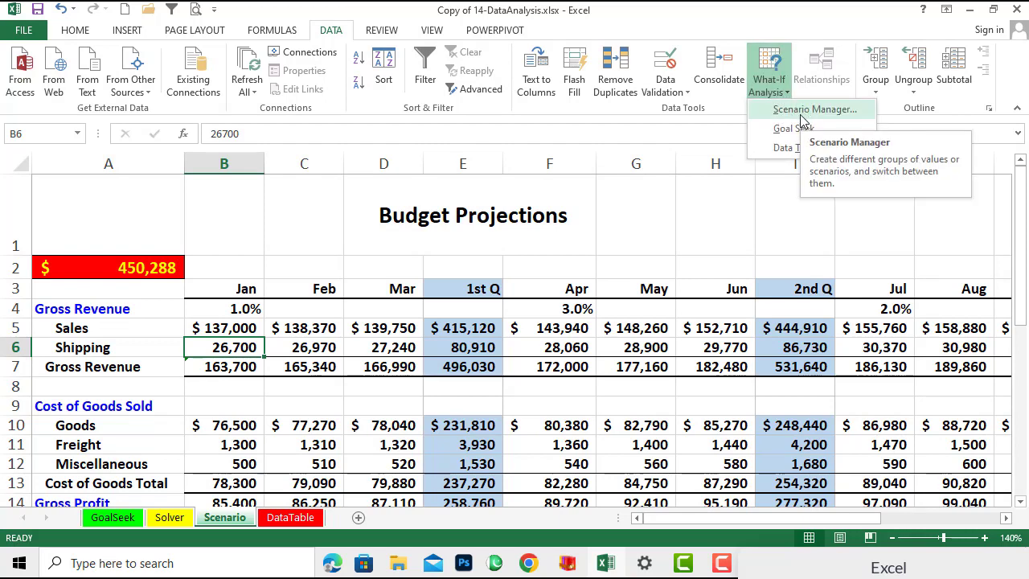
{"action": "left_click", "coordinate": [801, 113]}
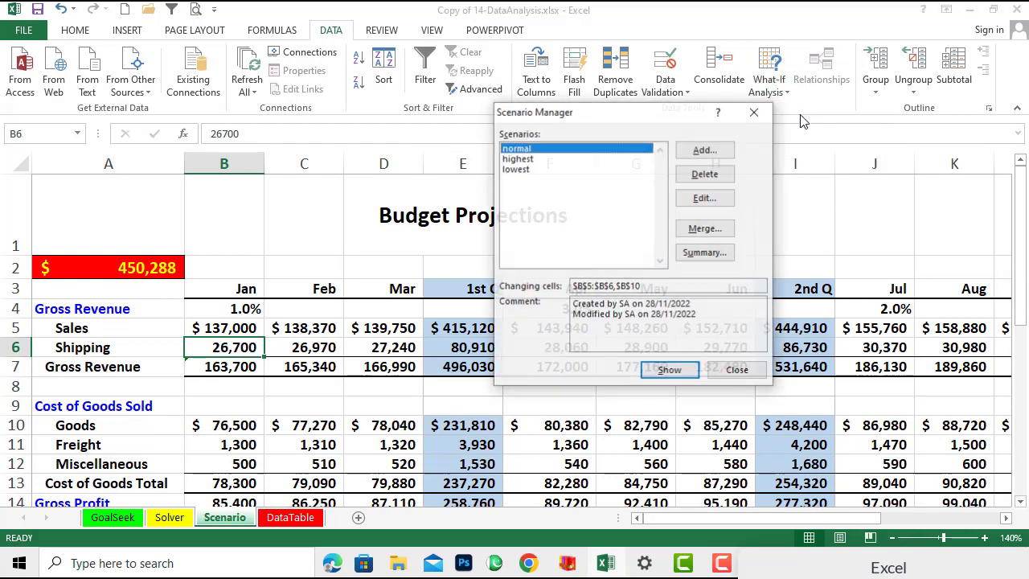
{"action": "left_click", "coordinate": [565, 159]}
{"action": "left_click", "coordinate": [533, 171]}
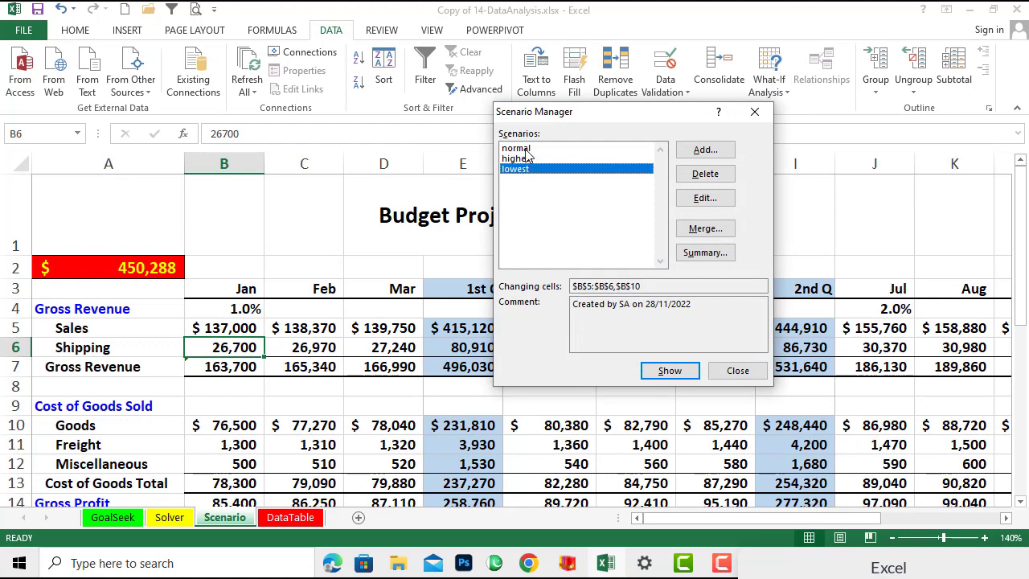
{"action": "left_click", "coordinate": [529, 150]}
{"action": "left_click", "coordinate": [527, 170]}
{"action": "left_click", "coordinate": [531, 159]}
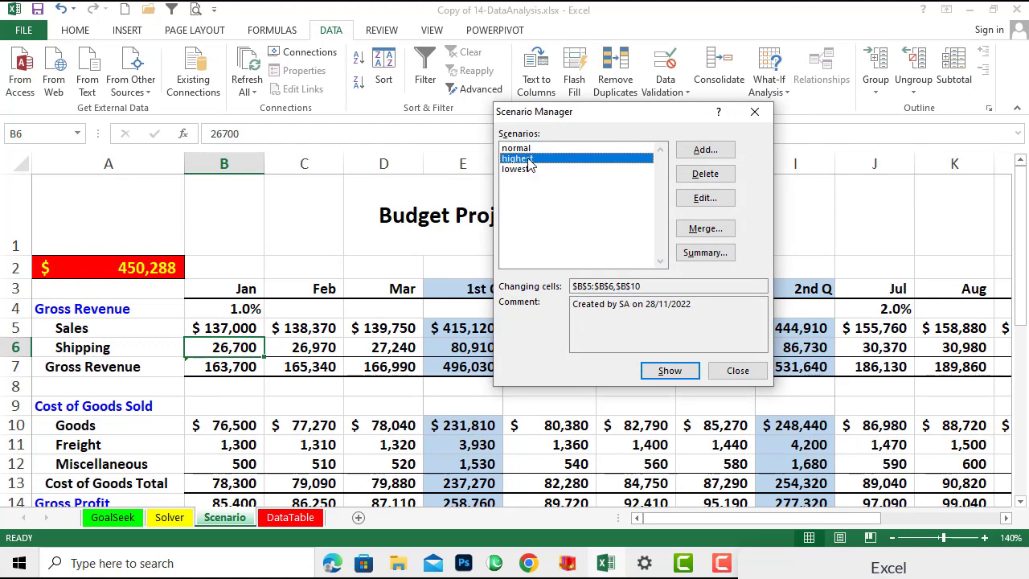
{"action": "left_click", "coordinate": [673, 375]}
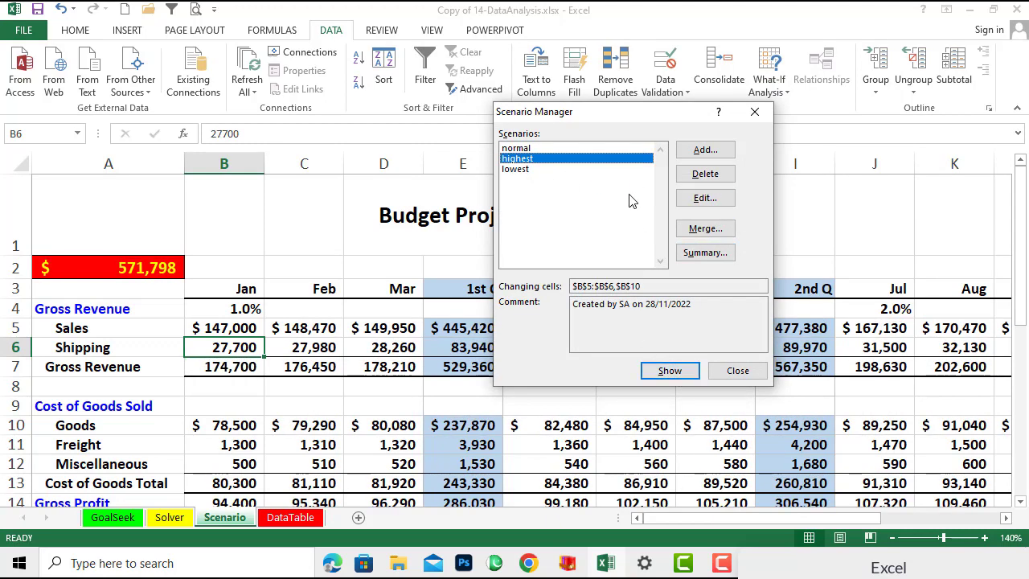
{"action": "left_click", "coordinate": [532, 149]}
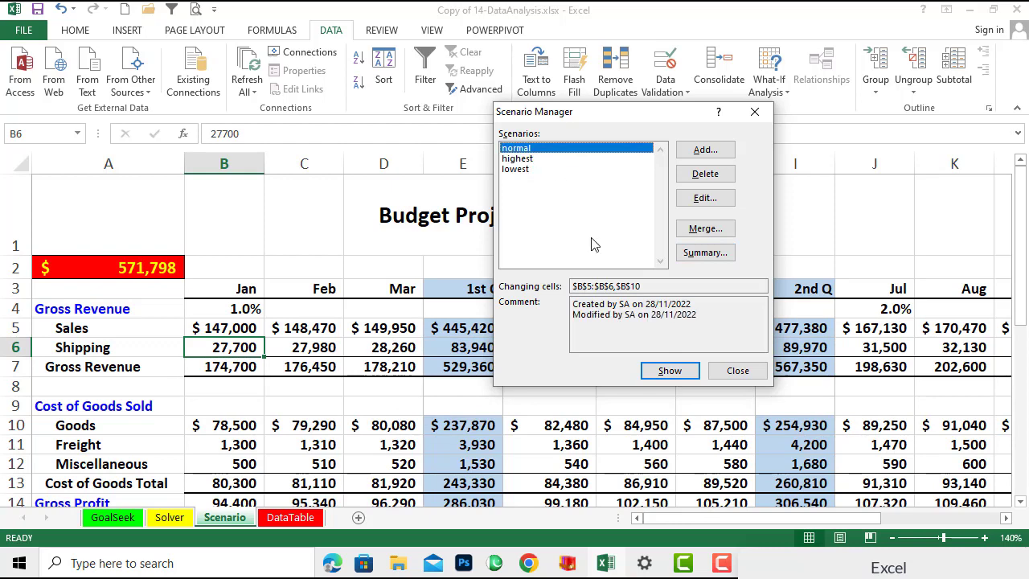
{"action": "left_click", "coordinate": [674, 373]}
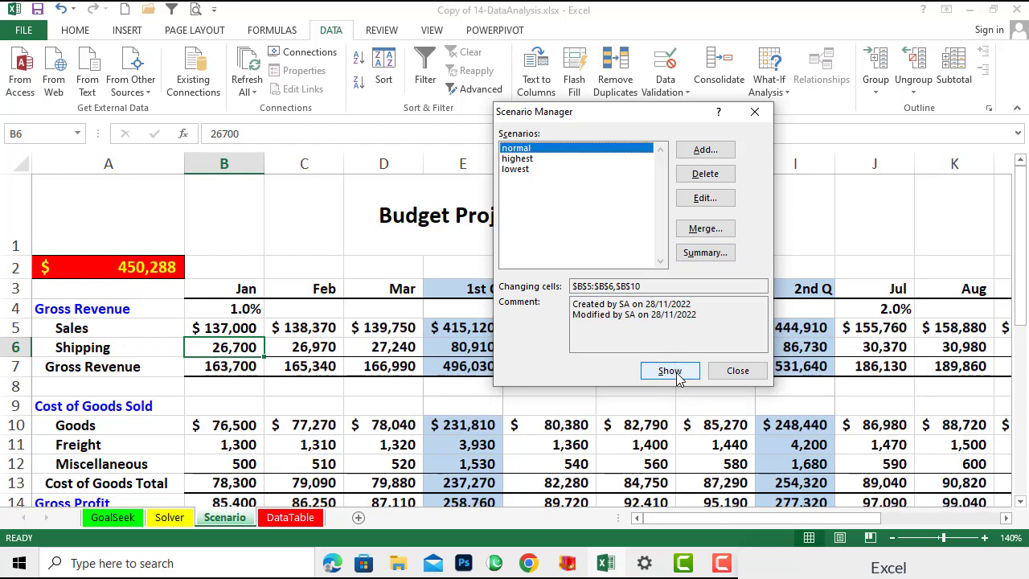
{"action": "left_click", "coordinate": [738, 372]}
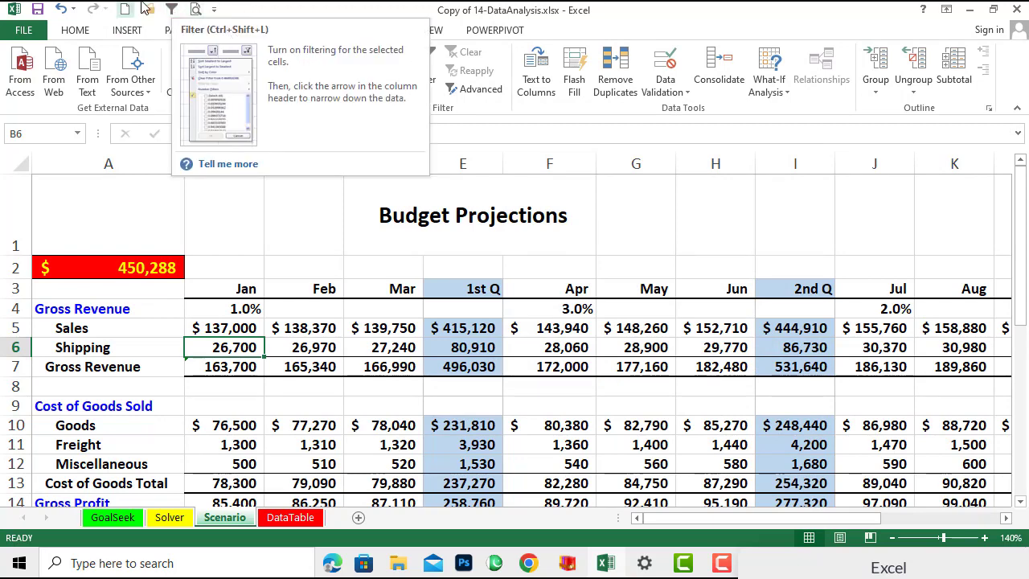
Add the Scenario command from All Commands to the Quick Access Toolbar for all documents.
{"action": "right_click", "coordinate": [169, 9]}
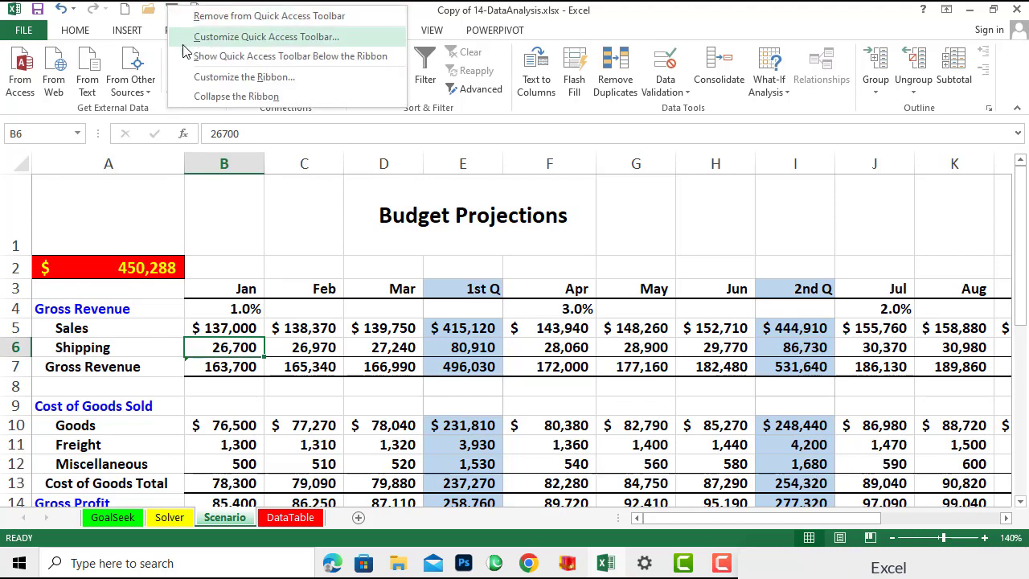
{"action": "left_click", "coordinate": [226, 45]}
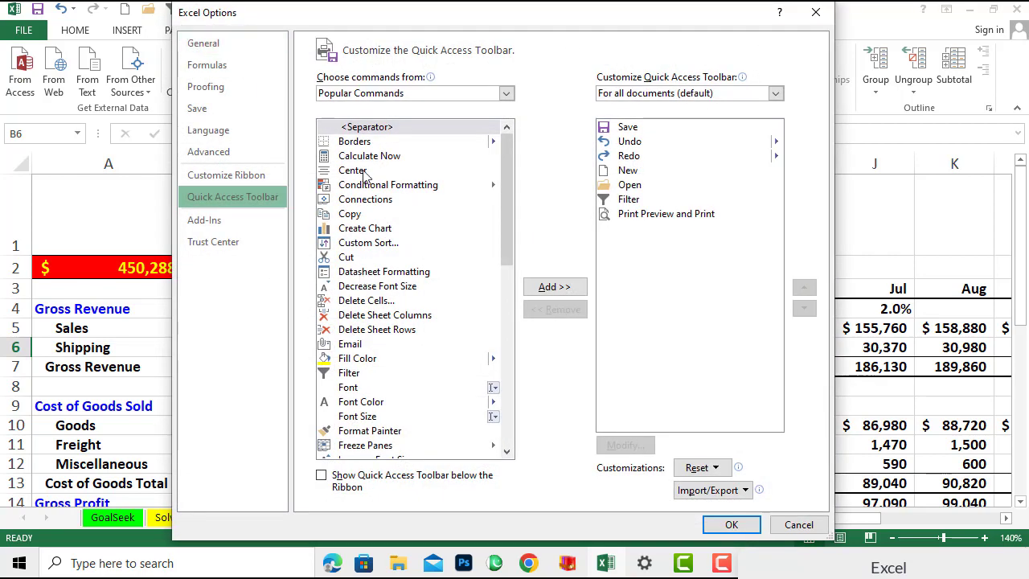
{"action": "left_click", "coordinate": [506, 94]}
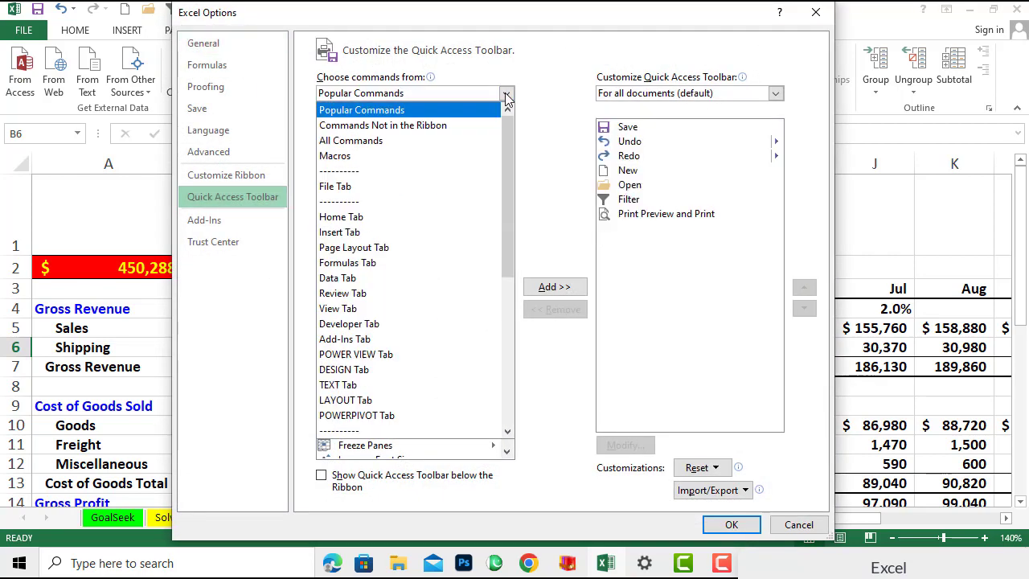
{"action": "left_click", "coordinate": [378, 143]}
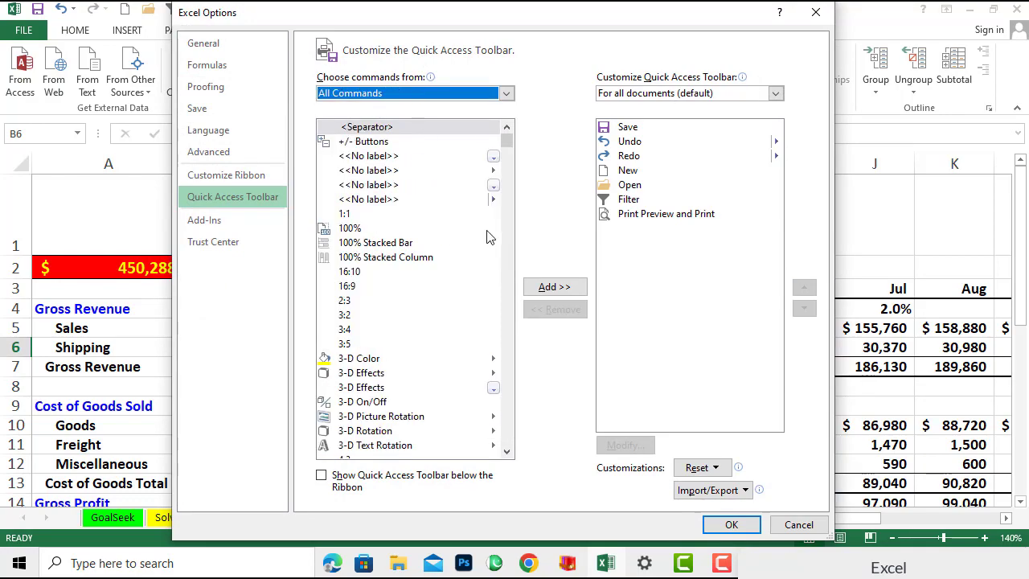
{"action": "left_click_drag", "start_coordinate": [507, 153], "coordinate": [507, 367]}
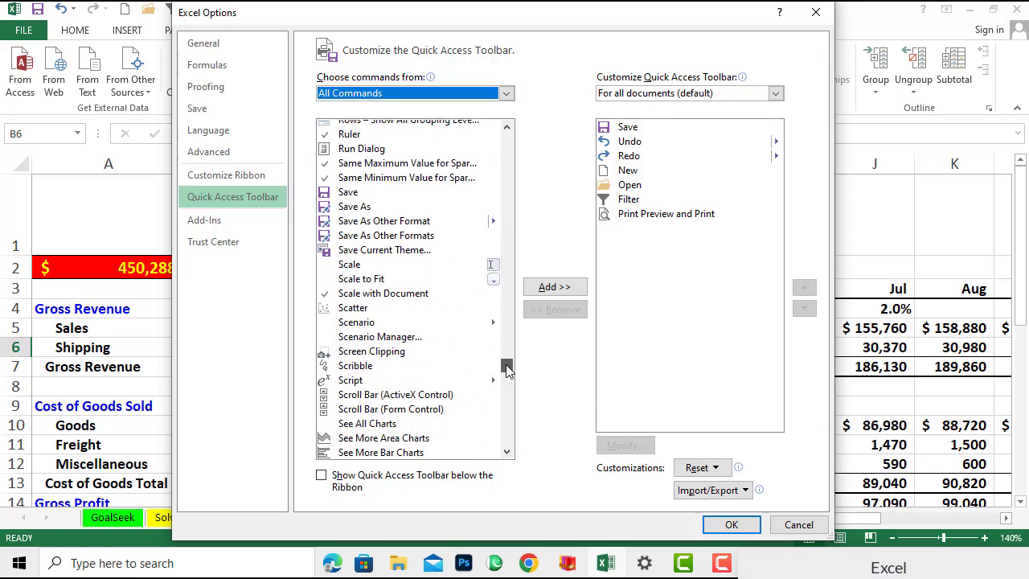
{"action": "left_click", "coordinate": [351, 322]}
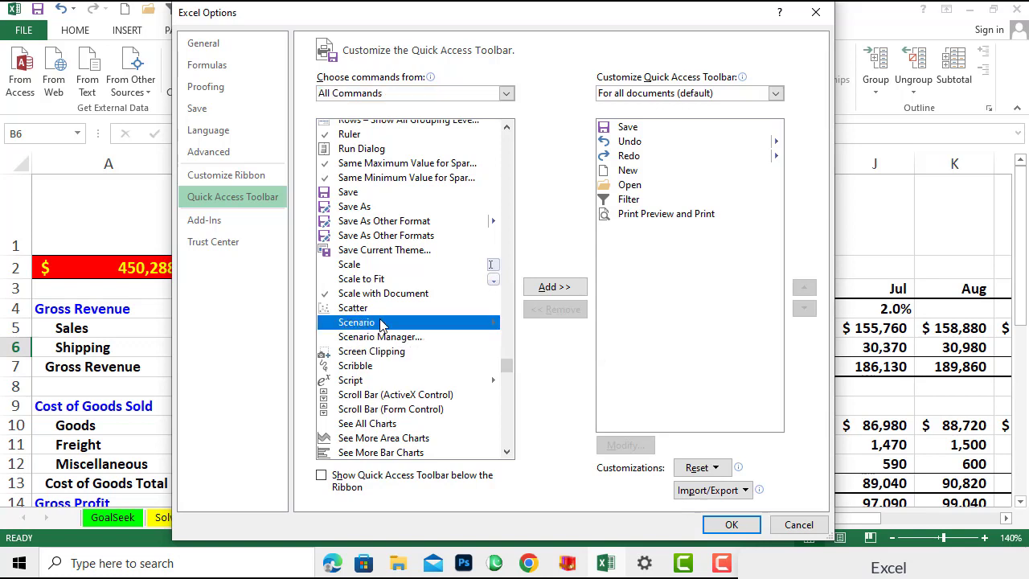
{"action": "left_click", "coordinate": [560, 291]}
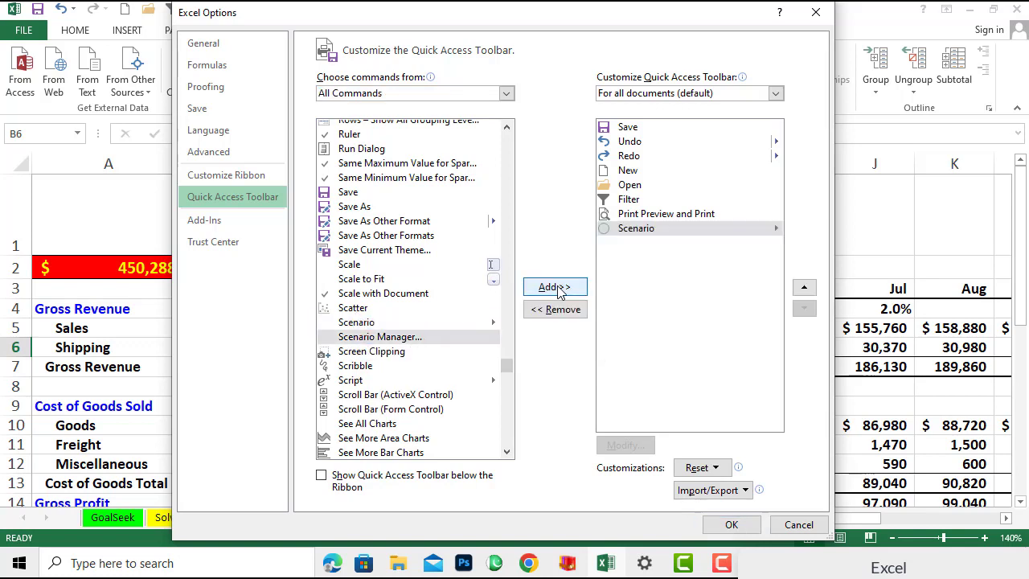
{"action": "left_click", "coordinate": [738, 524]}
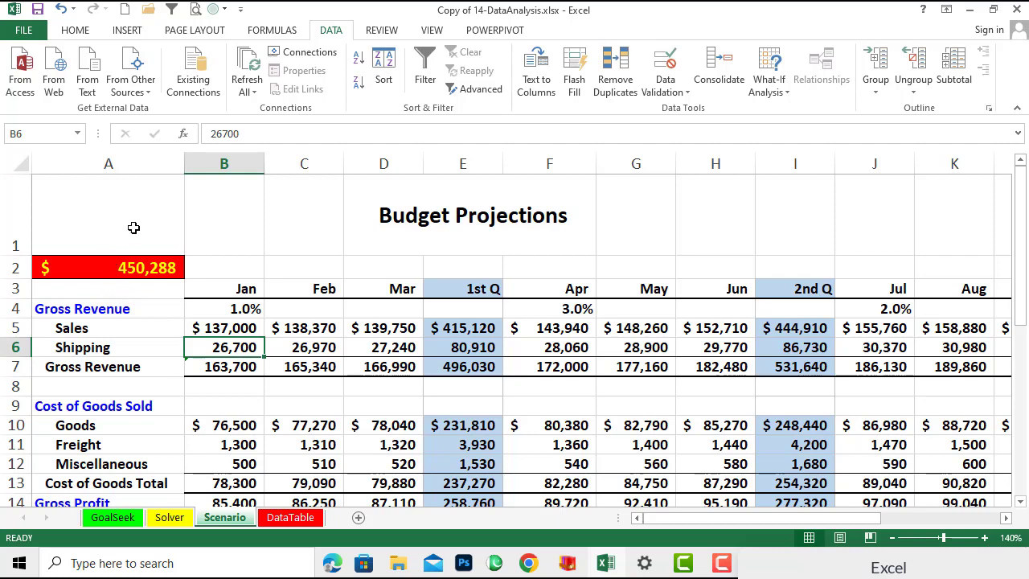
Apply the lowest scenario to the budget sheet through the Scenario command on the Quick Access Toolbar.
{"action": "left_click", "coordinate": [213, 9]}
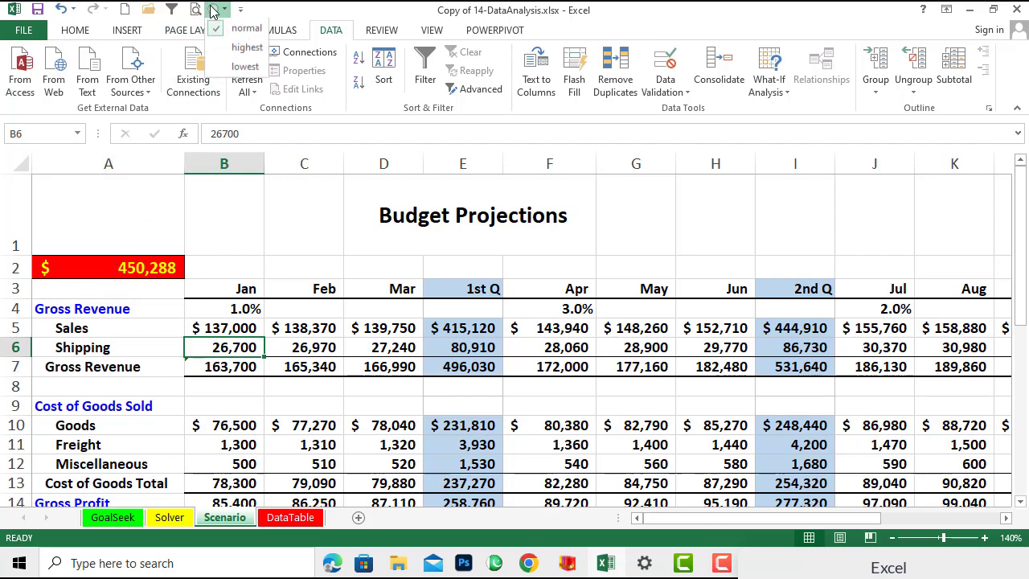
{"action": "left_click", "coordinate": [233, 68]}
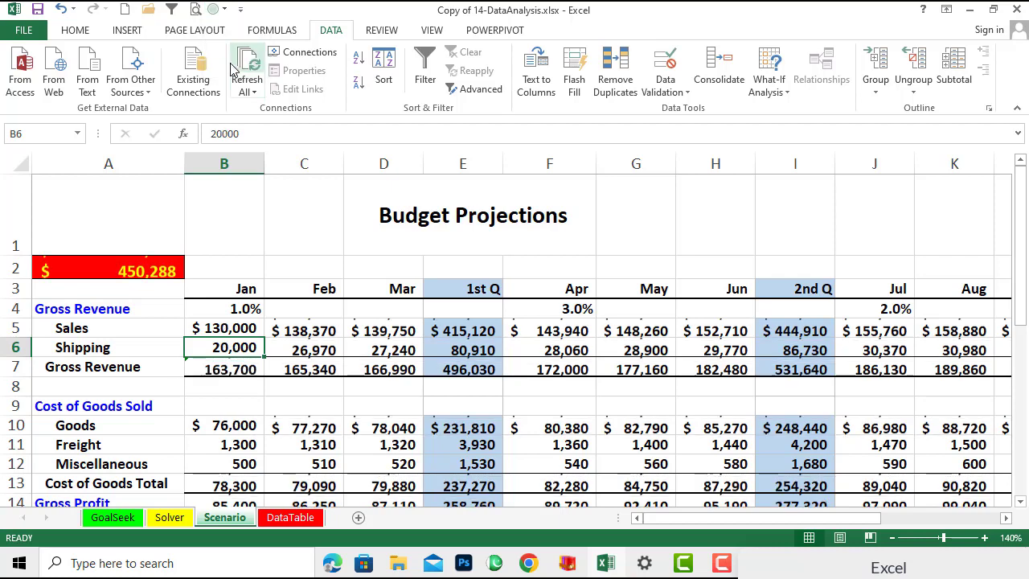